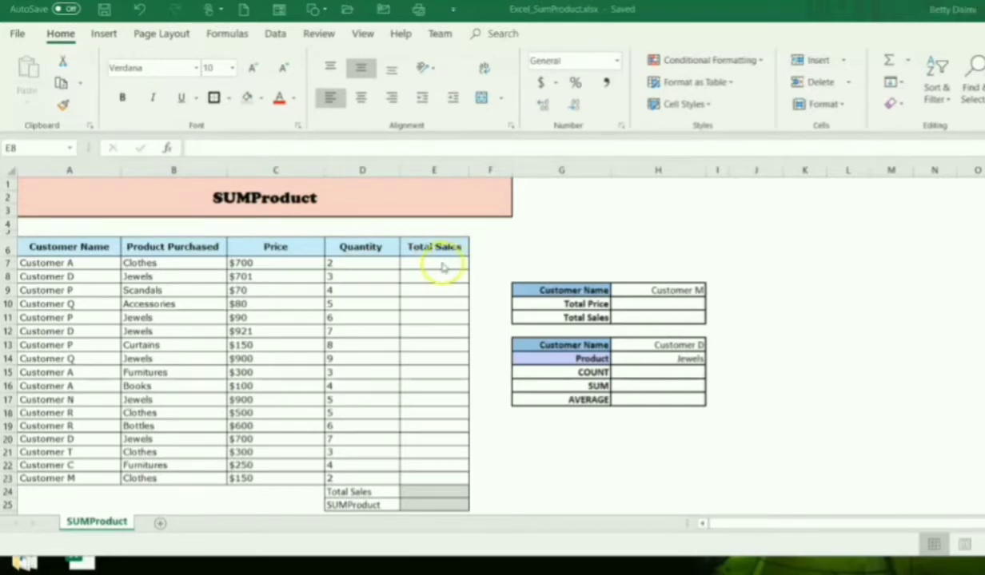
# Step: Enter =C7*D7 in E7 and fill it down to E23, starting at $1,400
pyautogui.click(436, 262)
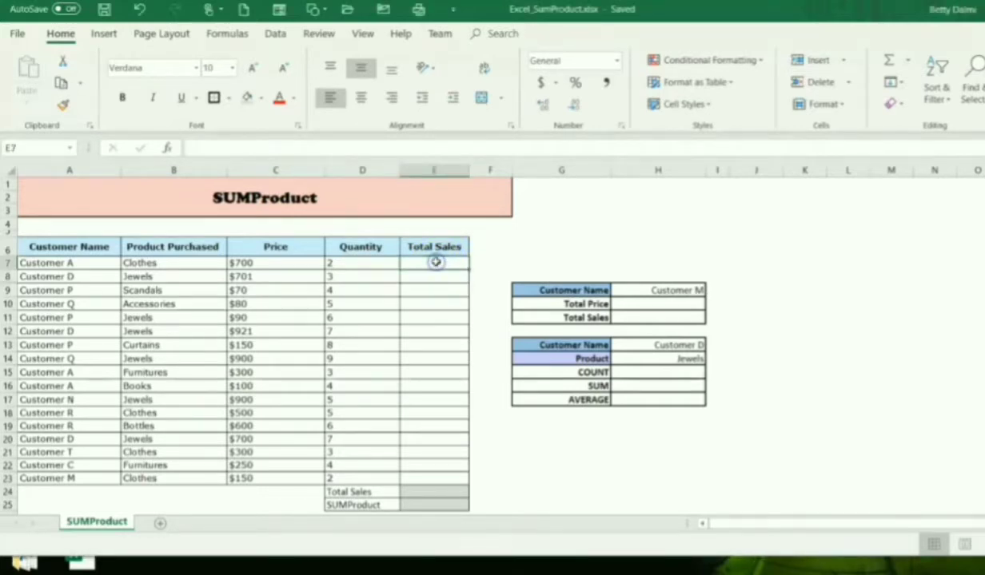
pyautogui.write('=')
pyautogui.click(276, 264)
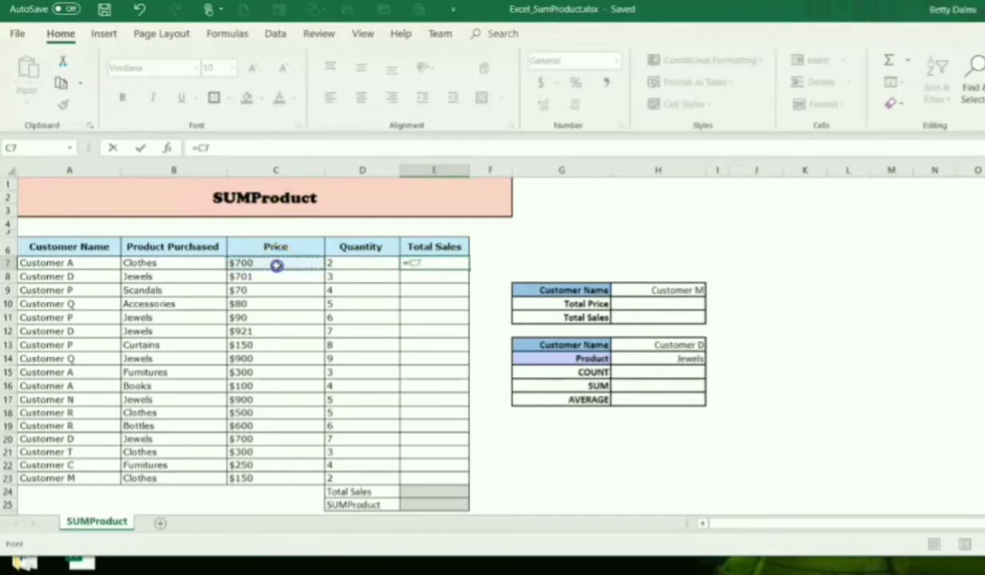
pyautogui.write('*')
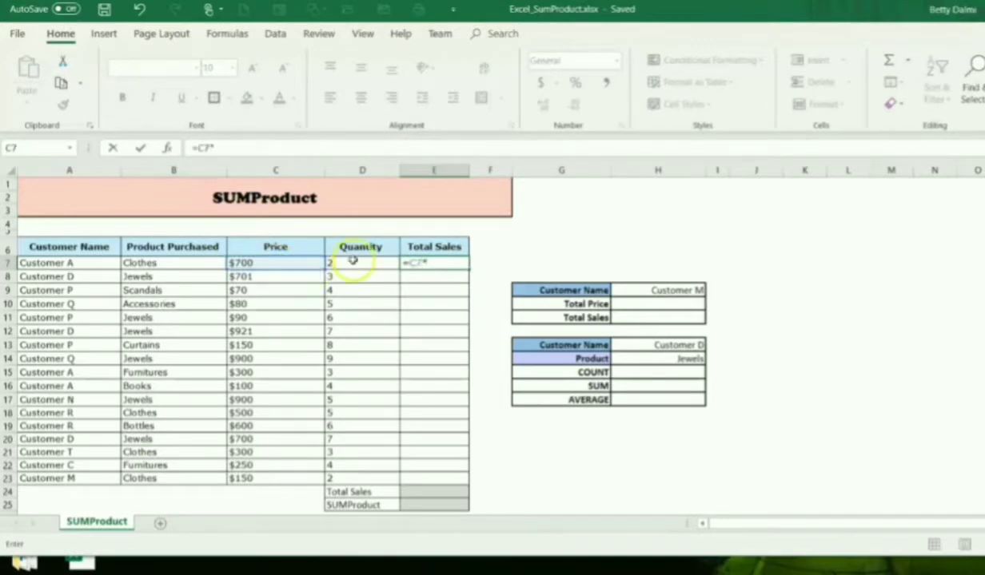
pyautogui.click(340, 263)
pyautogui.press('Return')
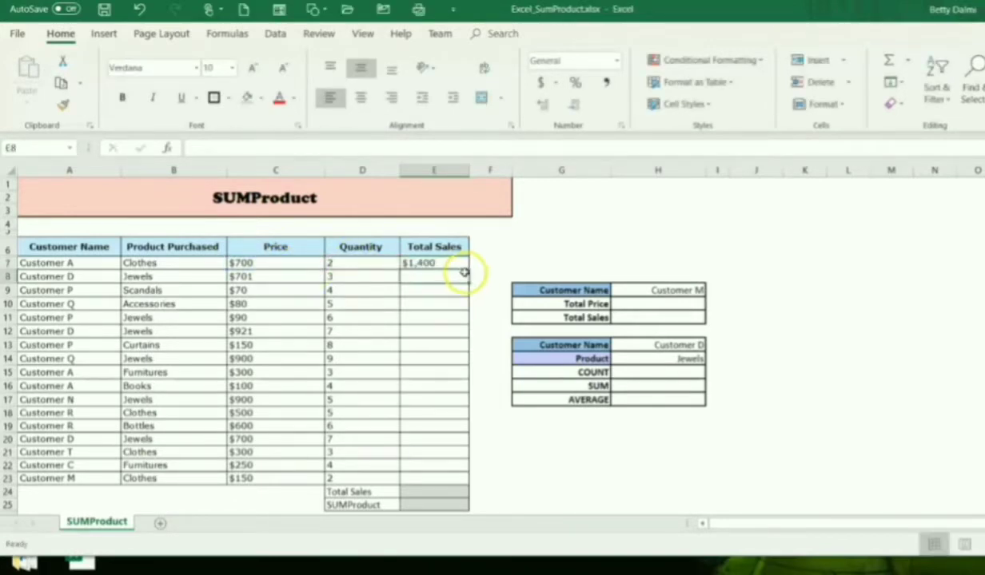
pyautogui.click(451, 263)
pyautogui.moveTo(470, 270); pyautogui.dragTo(465, 480)
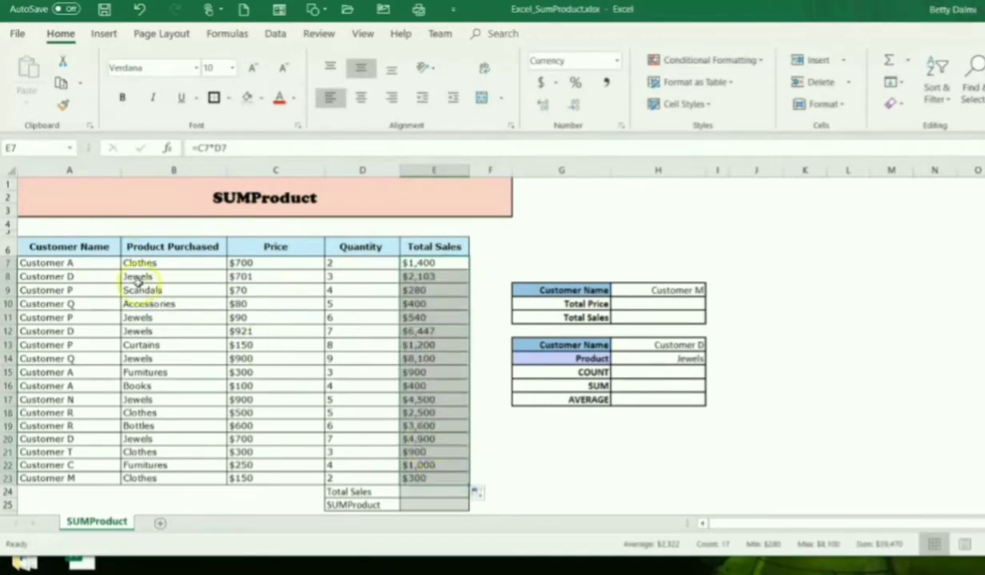
# Step: Total E7:E23 in E24 with =SUM(E7:E23), giving $39,470
pyautogui.click(423, 493)
pyautogui.write('=s')
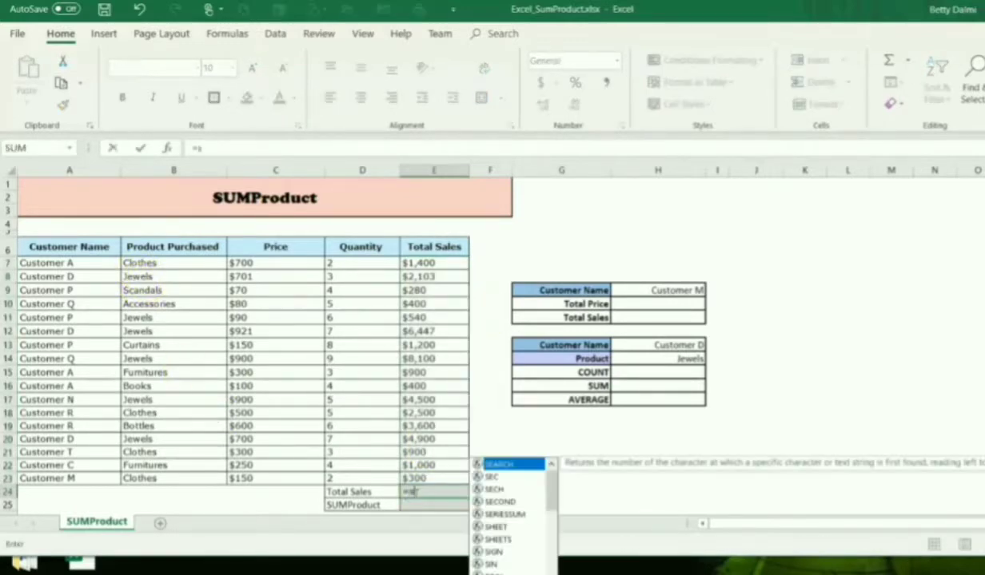
pyautogui.write('um')
pyautogui.press('Tab')
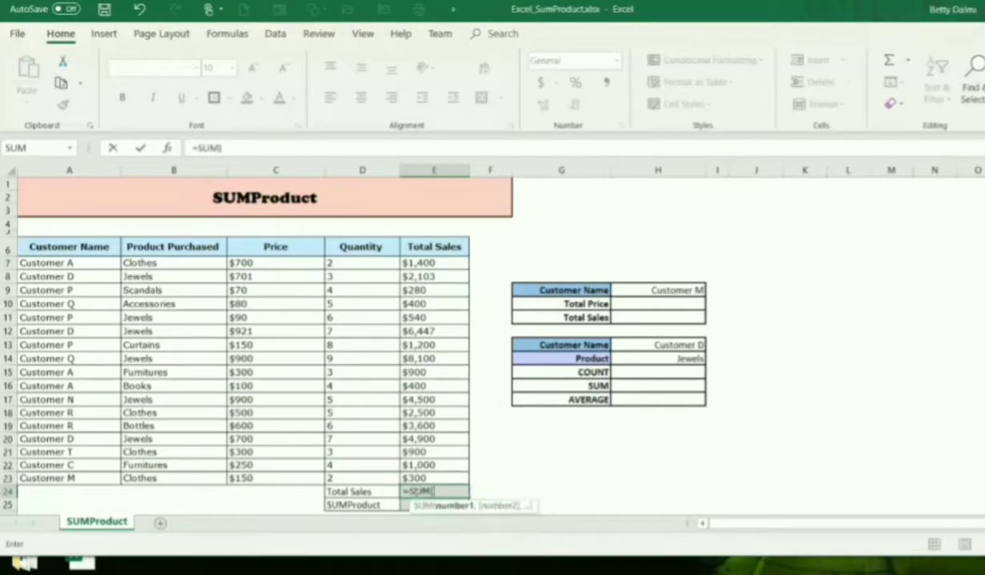
pyautogui.moveTo(432, 263); pyautogui.dragTo(439, 476)
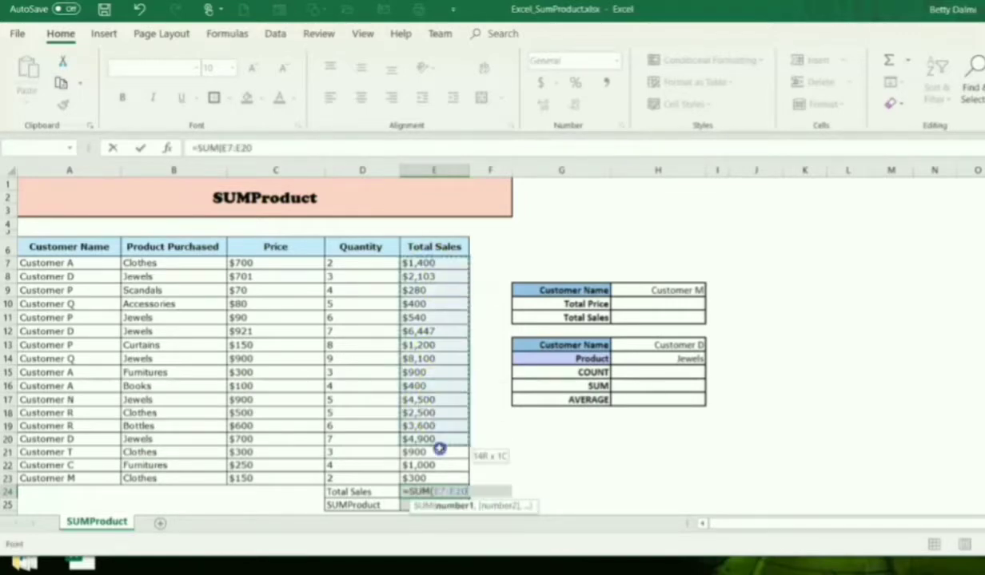
pyautogui.write(')')
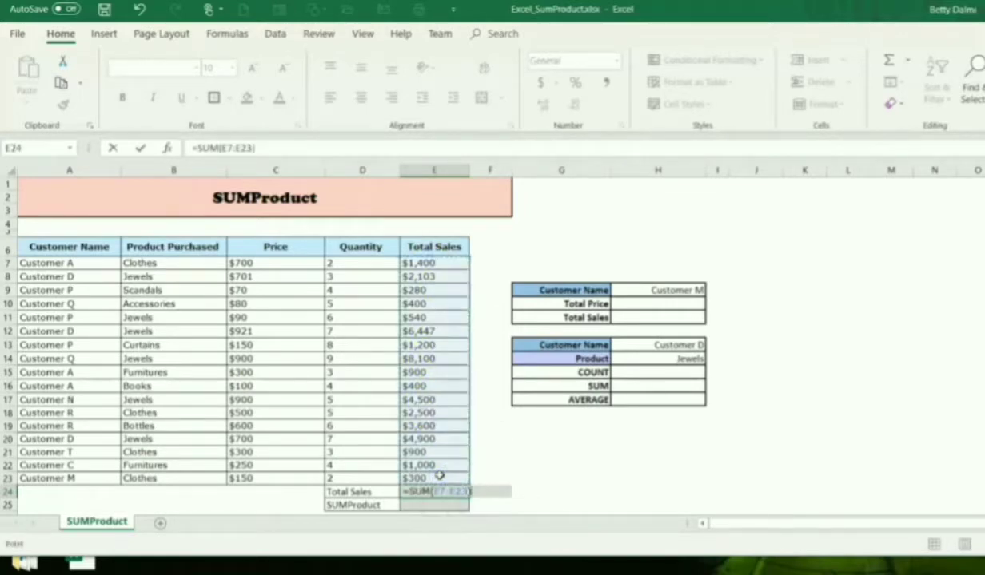
pyautogui.press('Return')
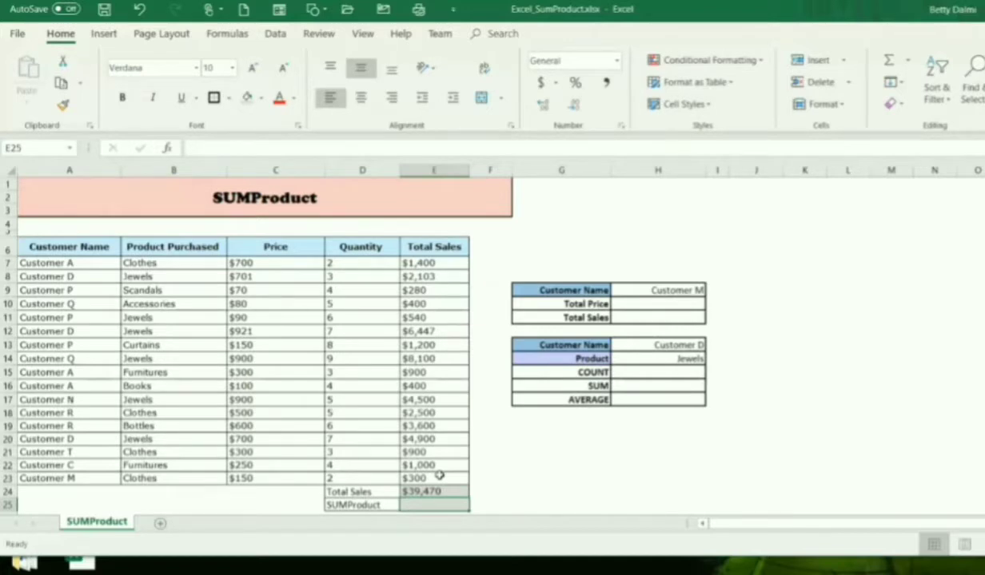
# Step: Enter =SUMPRODUCT(C7:C23*D7:D23) in E25, returning 39470
pyautogui.write('=sum')
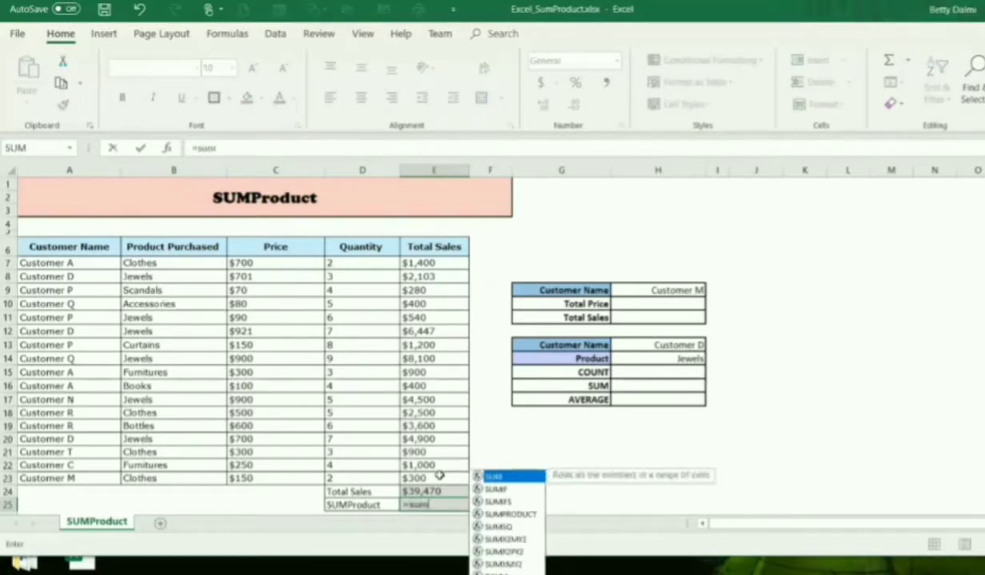
pyautogui.write('p')
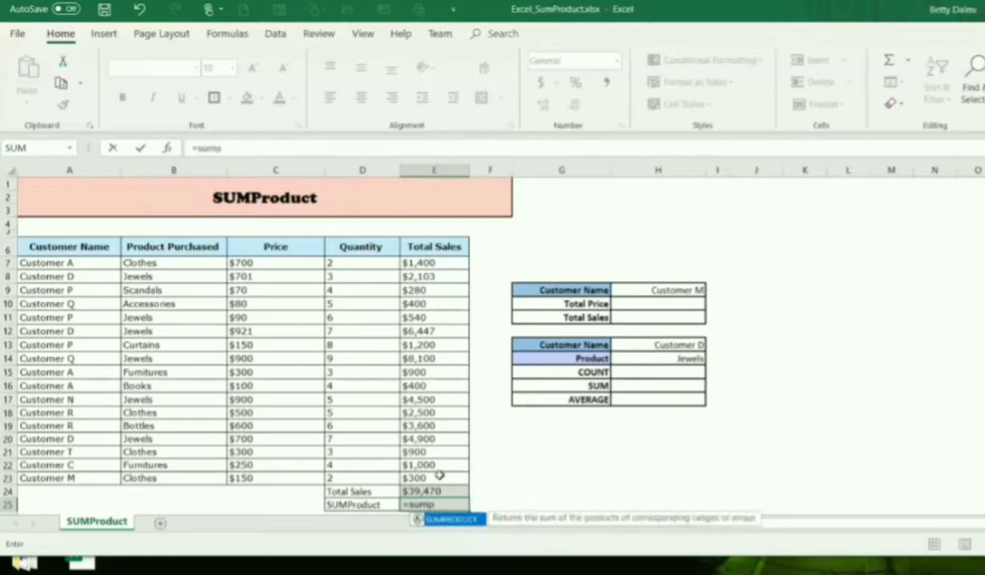
pyautogui.press('Tab')
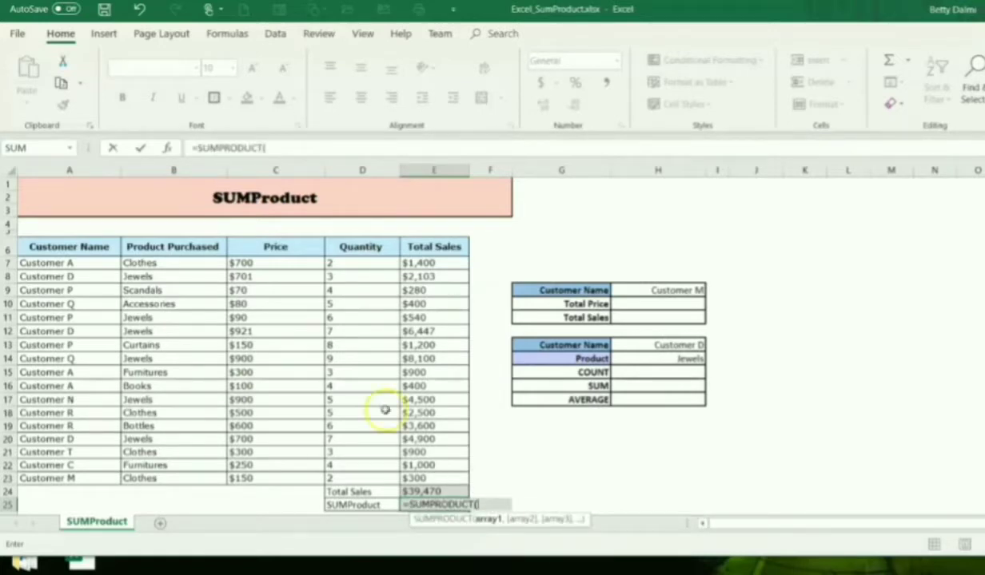
pyautogui.moveTo(279, 263); pyautogui.dragTo(282, 477)
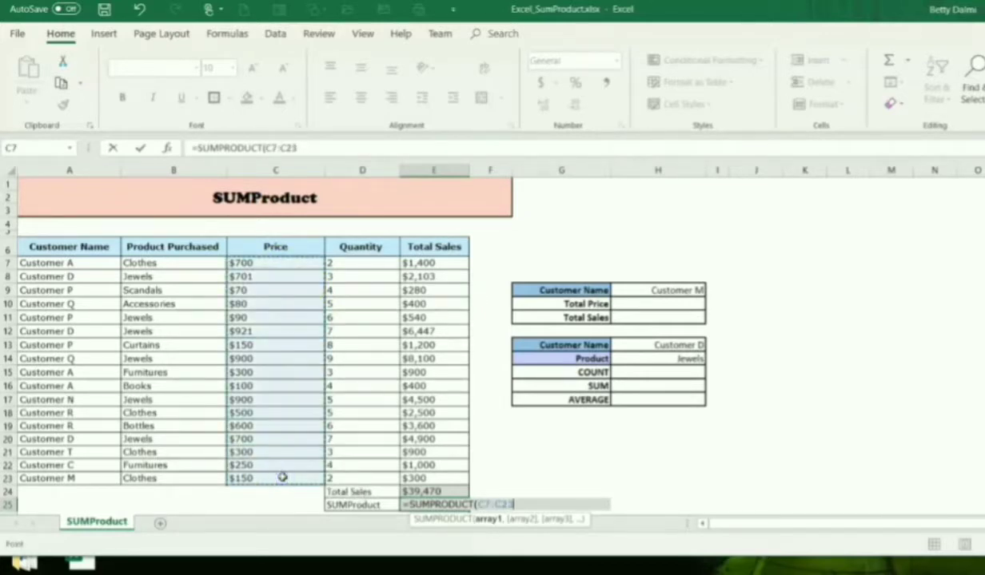
pyautogui.write('*')
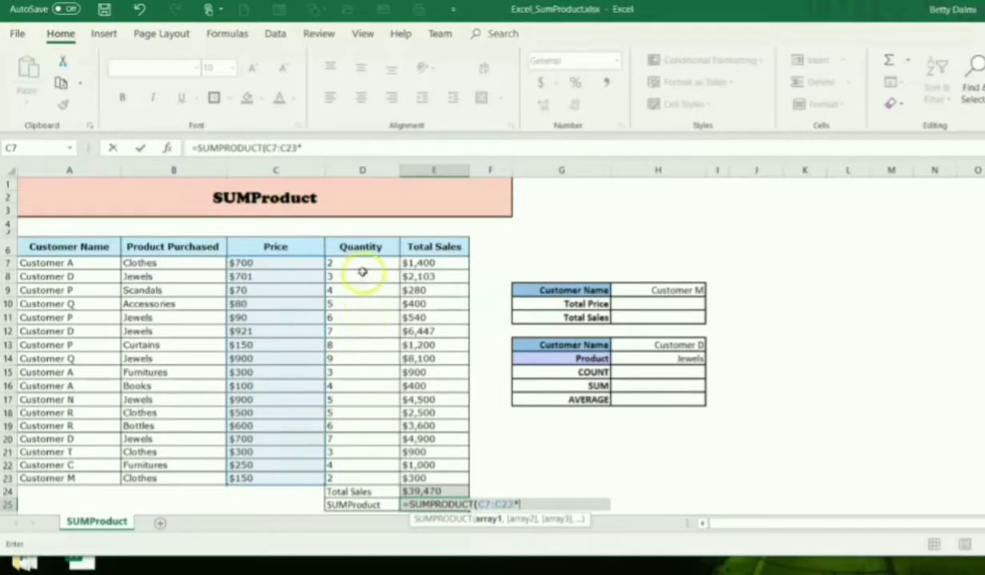
pyautogui.moveTo(349, 263); pyautogui.dragTo(361, 476)
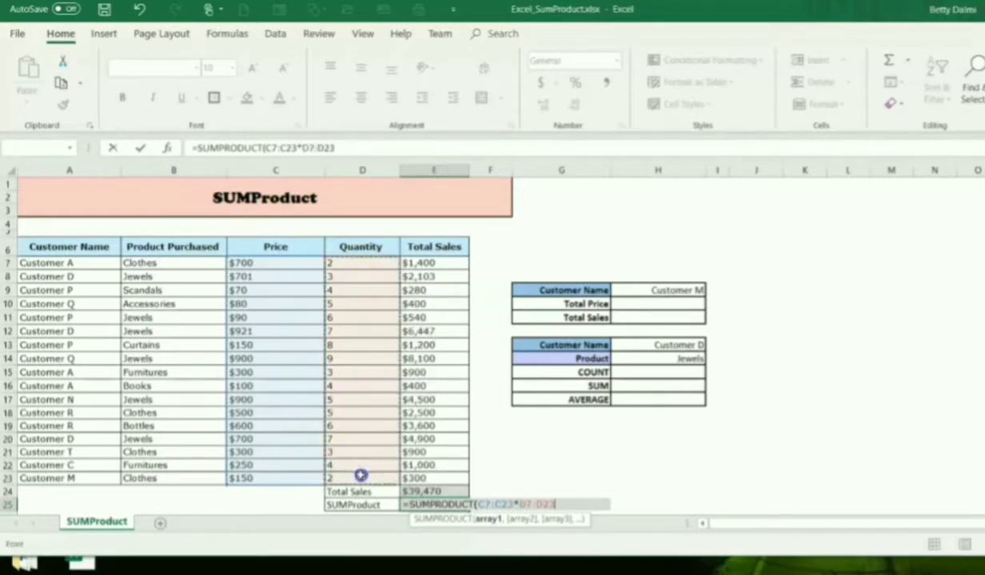
pyautogui.write(')')
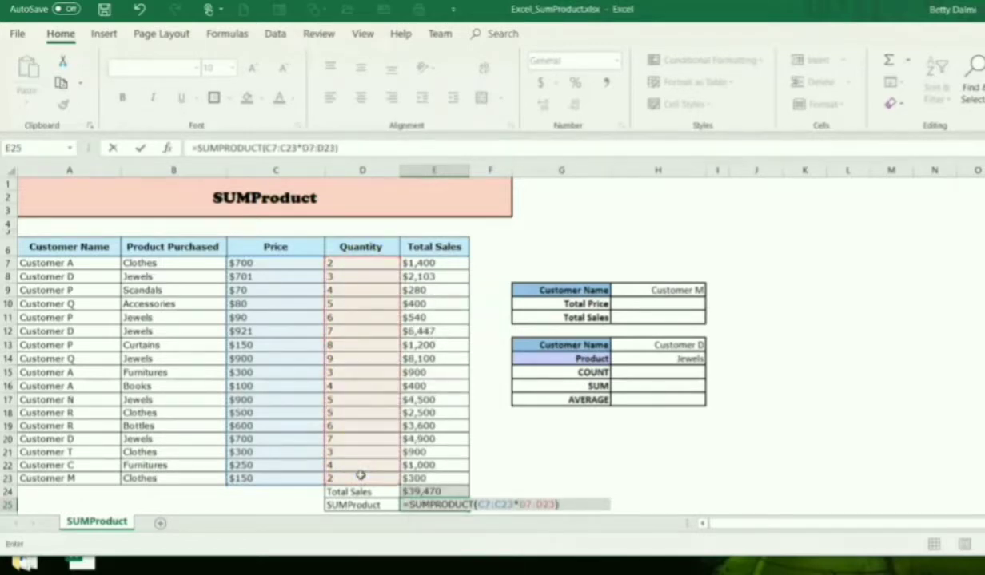
pyautogui.press('Return')
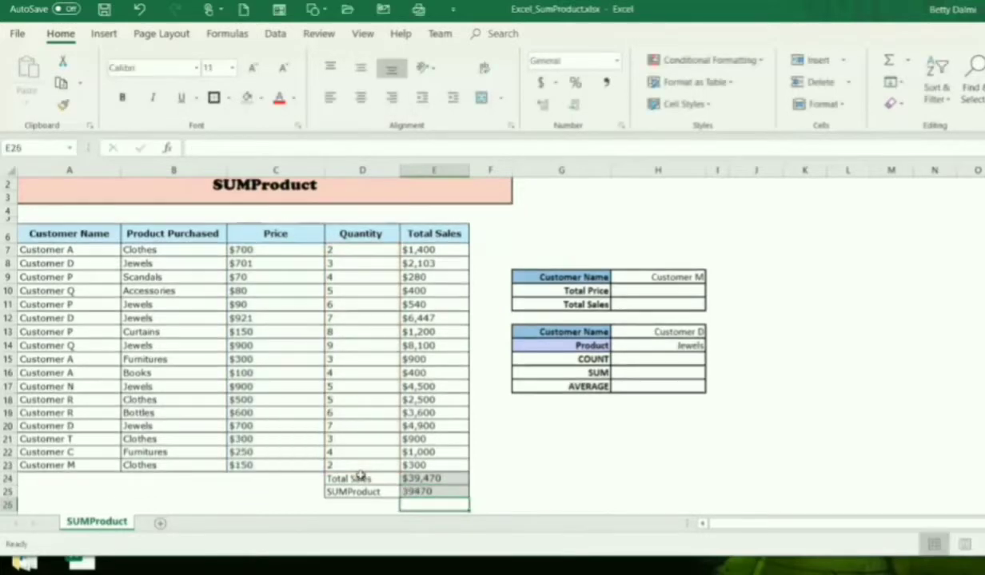
pyautogui.click(461, 492)
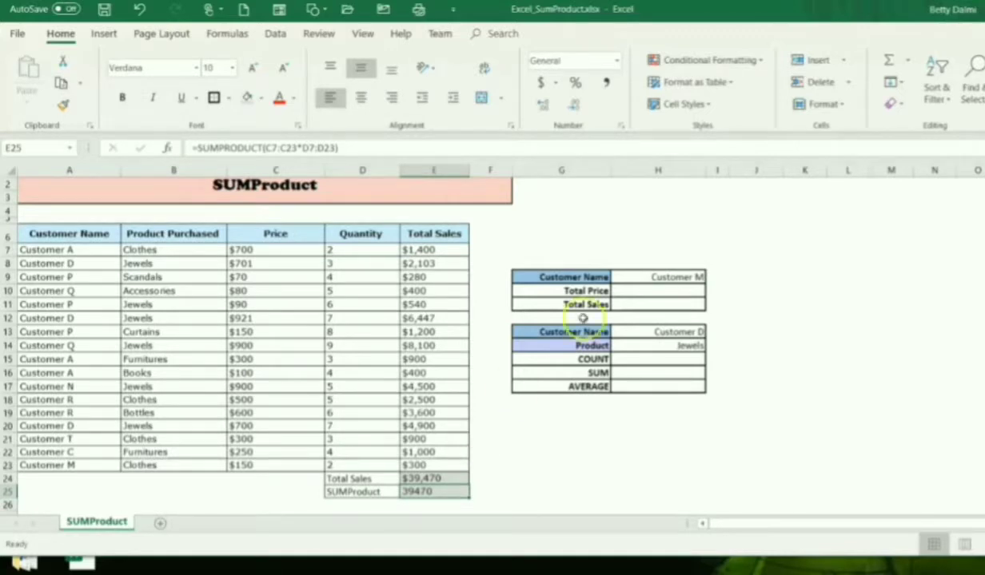
pyautogui.click(559, 275)
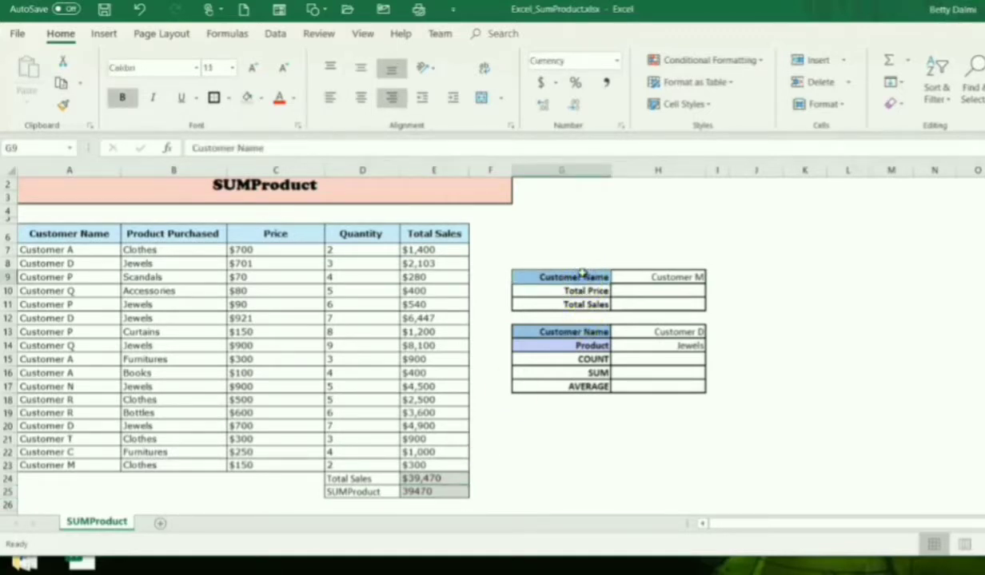
pyautogui.press('Right')
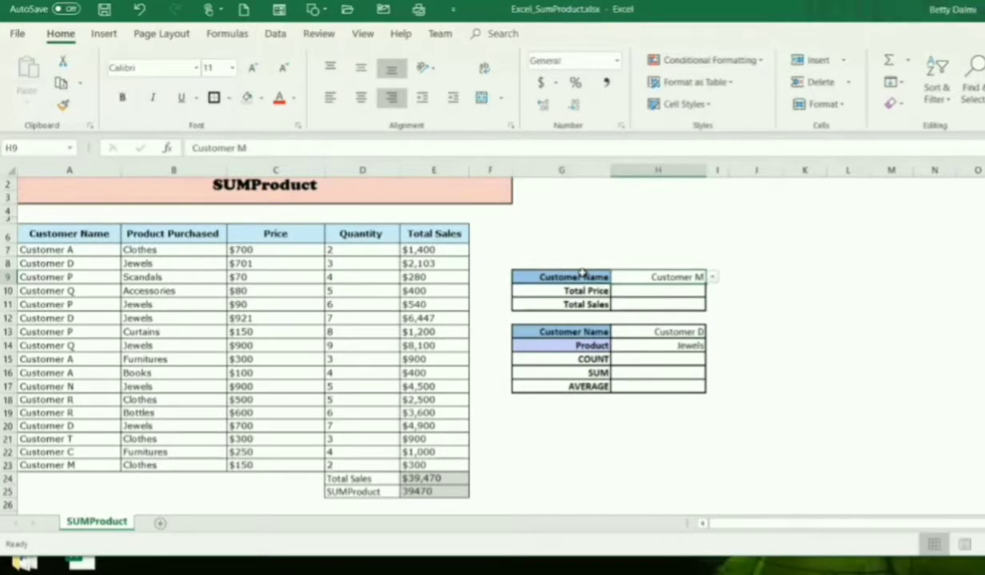
pyautogui.click(584, 291)
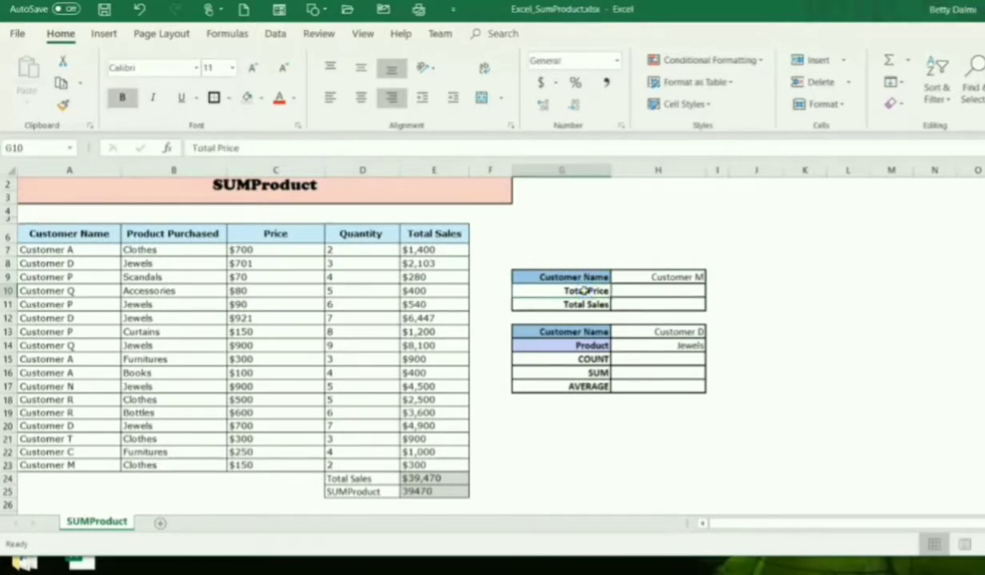
pyautogui.press('Right')
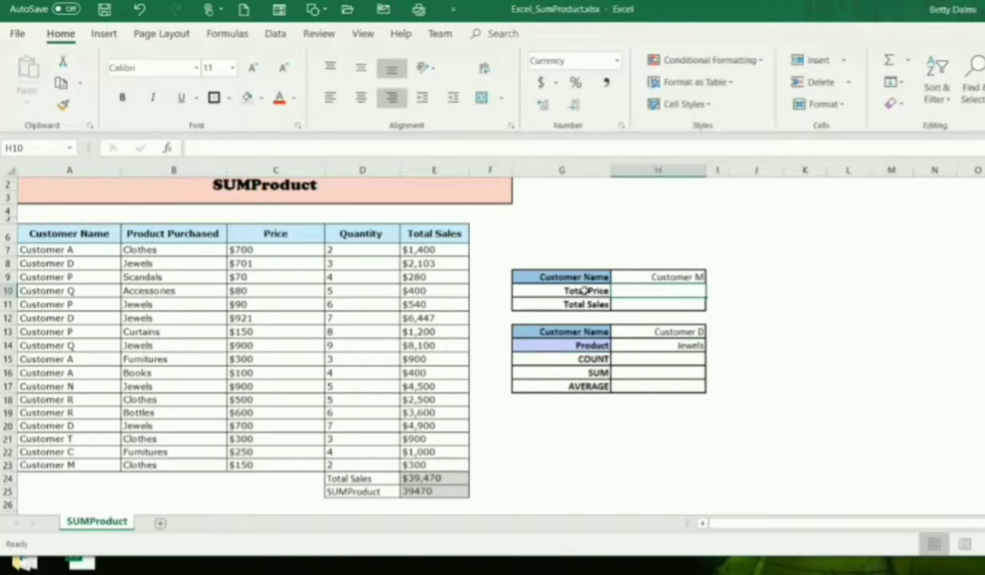
# Step: Start H10 as =SUMPRODUCT(A7:A23=H9), matching customer names against H9
pyautogui.write('=su')
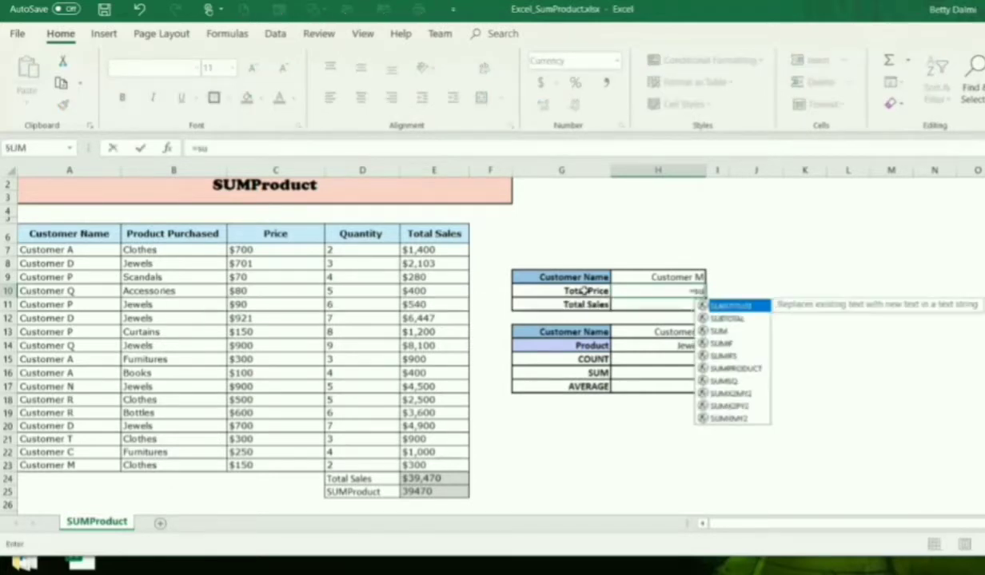
pyautogui.write('m')
pyautogui.press('Down')
pyautogui.press('Down')
pyautogui.press('Down')
pyautogui.press('Tab')
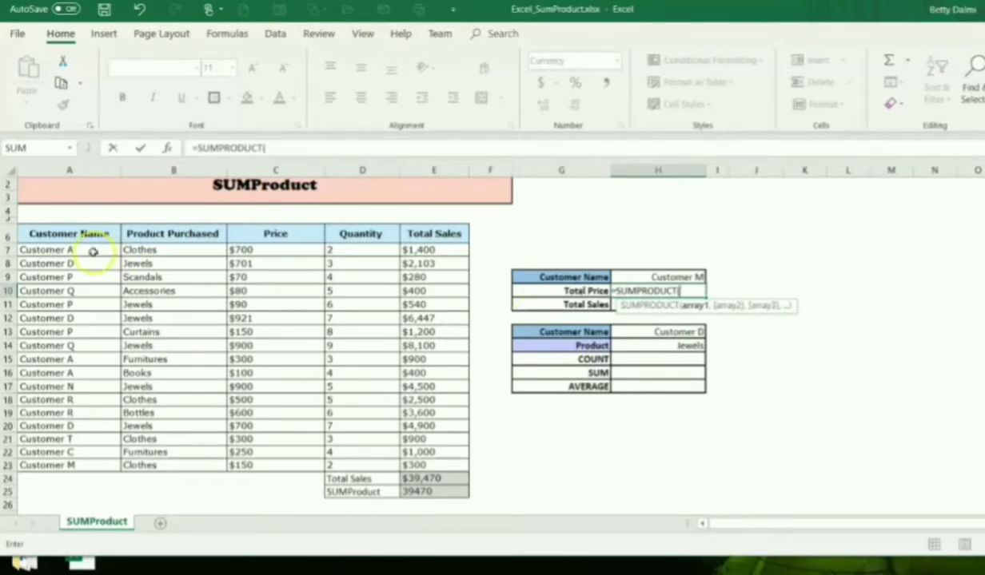
pyautogui.moveTo(93, 252); pyautogui.dragTo(88, 465)
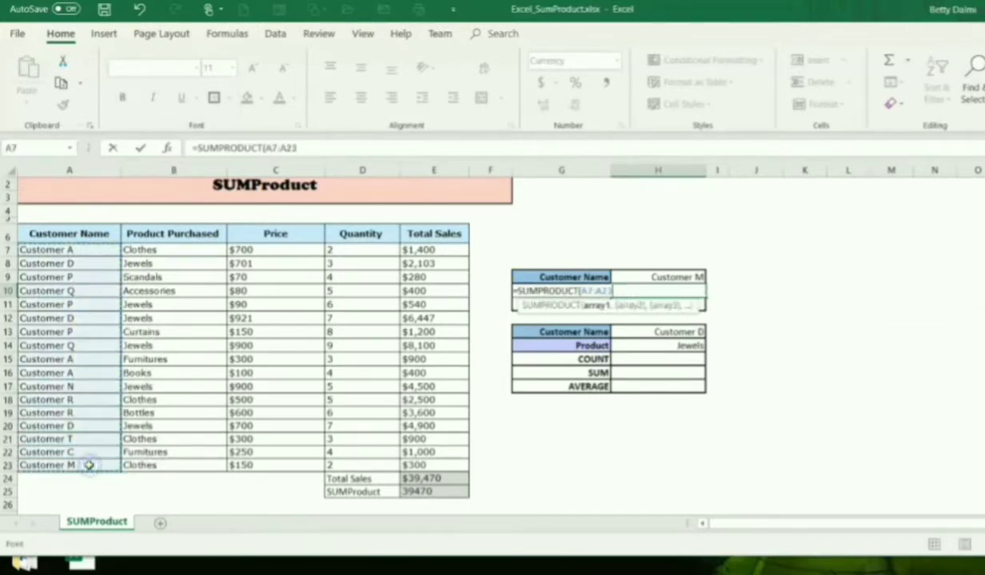
pyautogui.write('=')
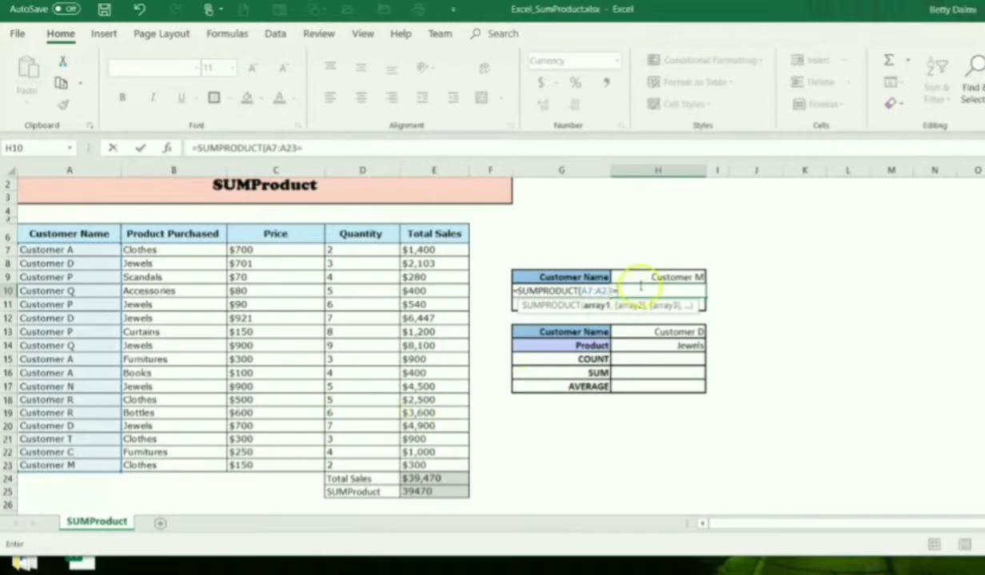
pyautogui.click(646, 275)
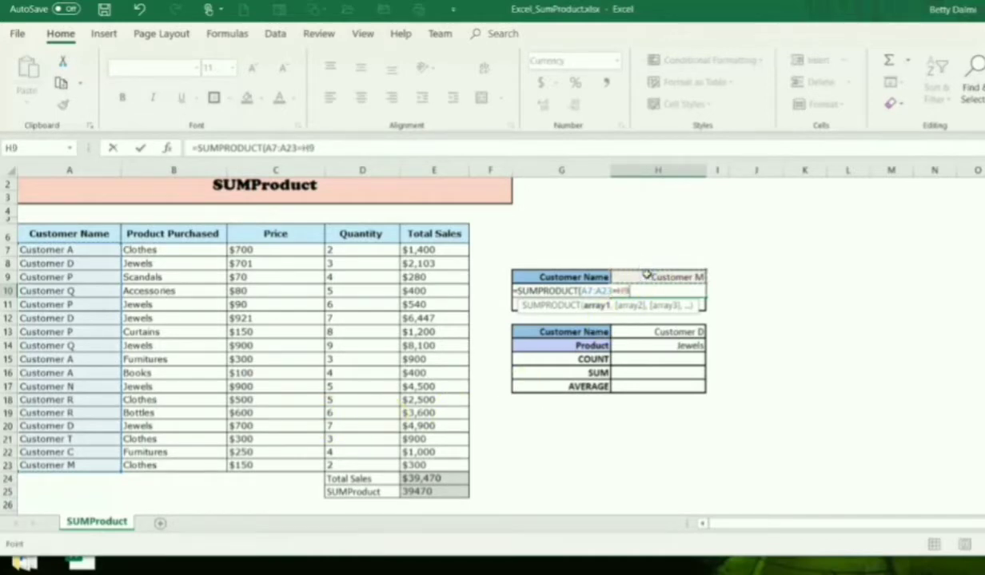
pyautogui.write(')')
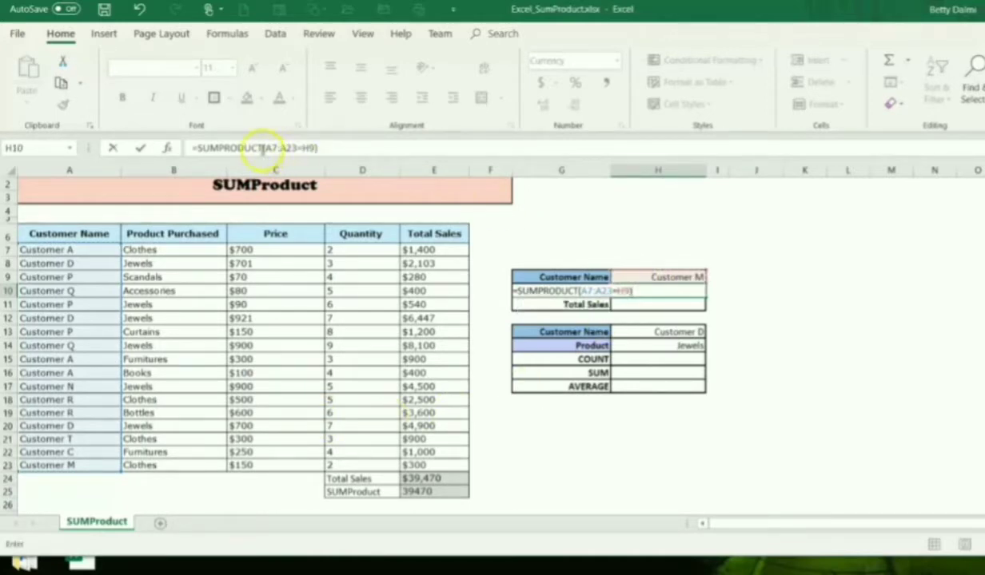
# Step: Bracket the name condition and multiply it by prices C7:C23, giving $150 for Customer M
pyautogui.click(260, 149)
pyautogui.write('(')
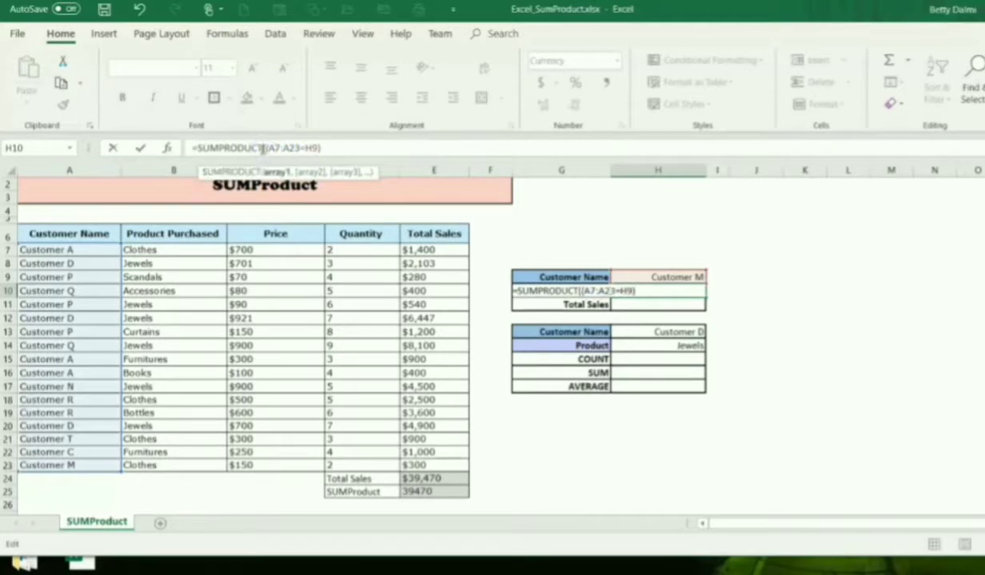
pyautogui.click(327, 146)
pyautogui.write('*')
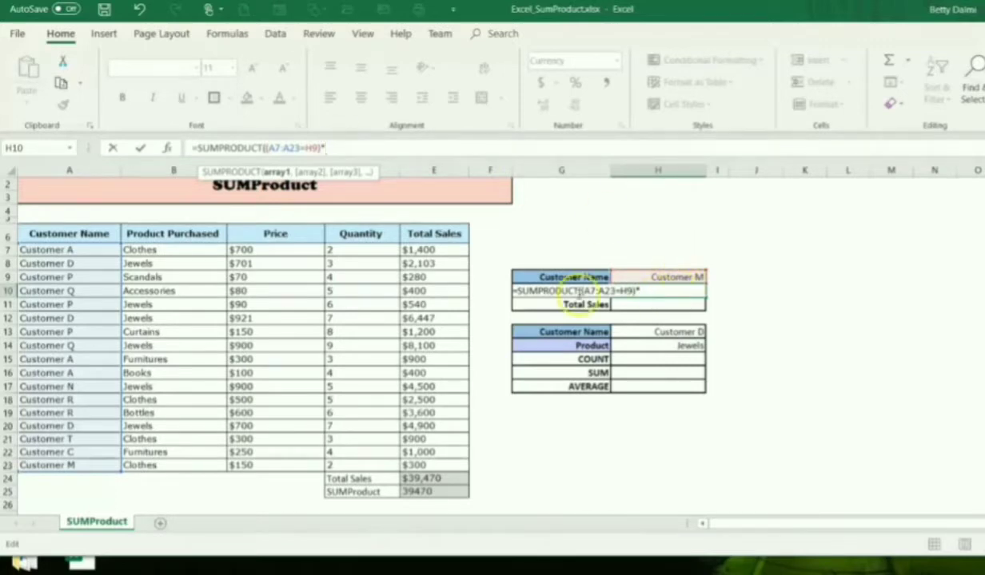
pyautogui.moveTo(279, 251); pyautogui.dragTo(283, 464)
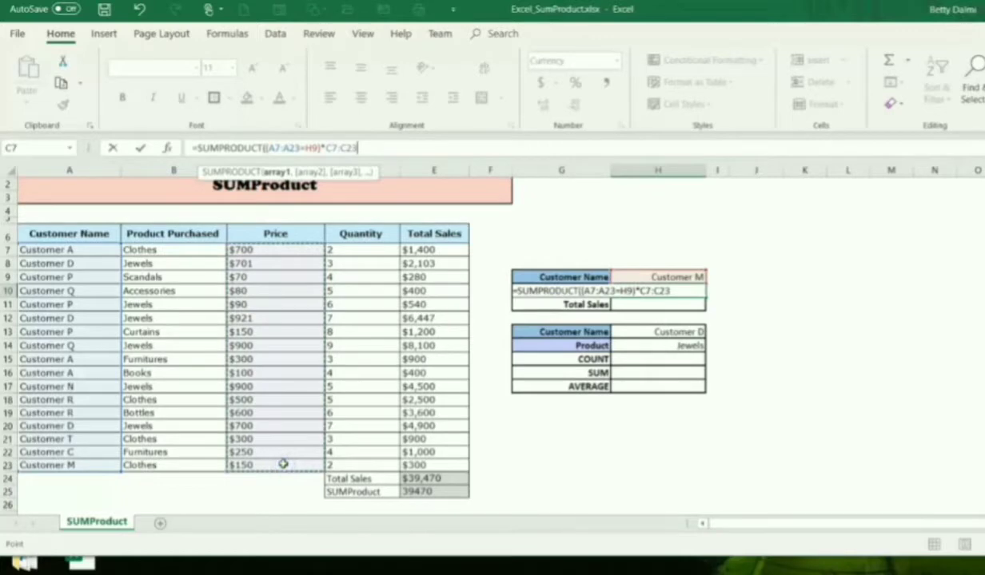
pyautogui.write(')')
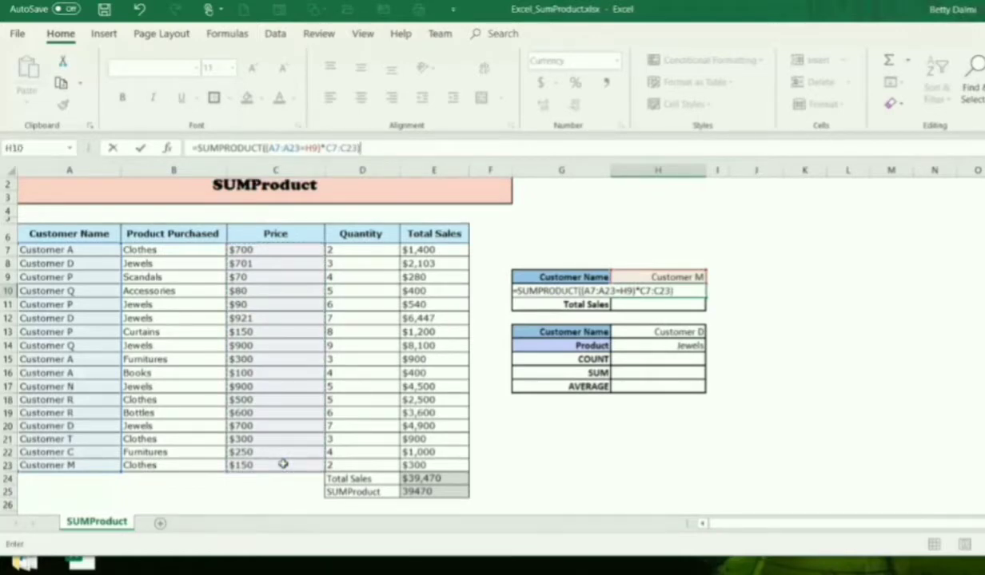
pyautogui.press('Return')
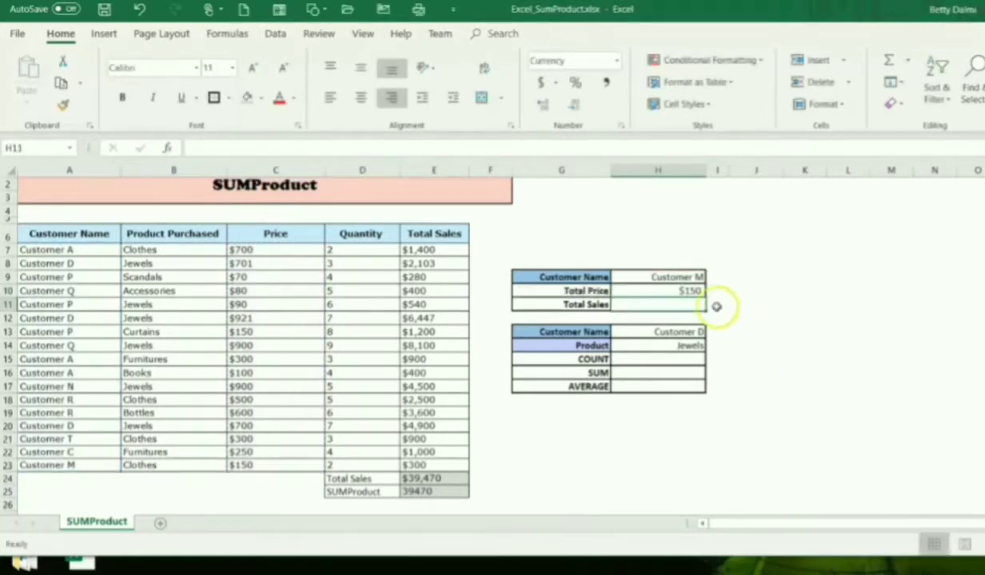
# Step: Confirm Customer M's 150 price, then switch H9 to Customer A
pyautogui.click(76, 466)
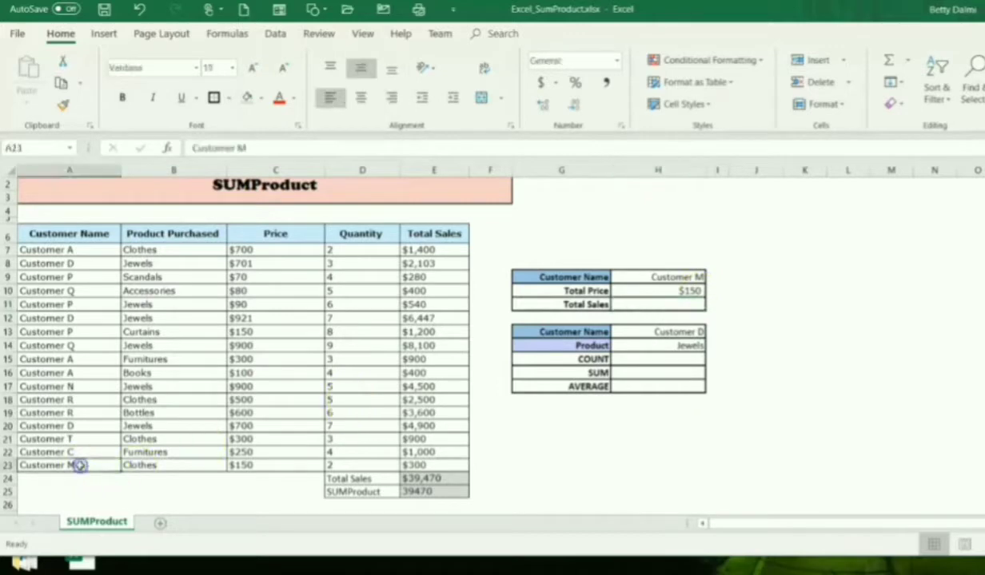
pyautogui.click(256, 465)
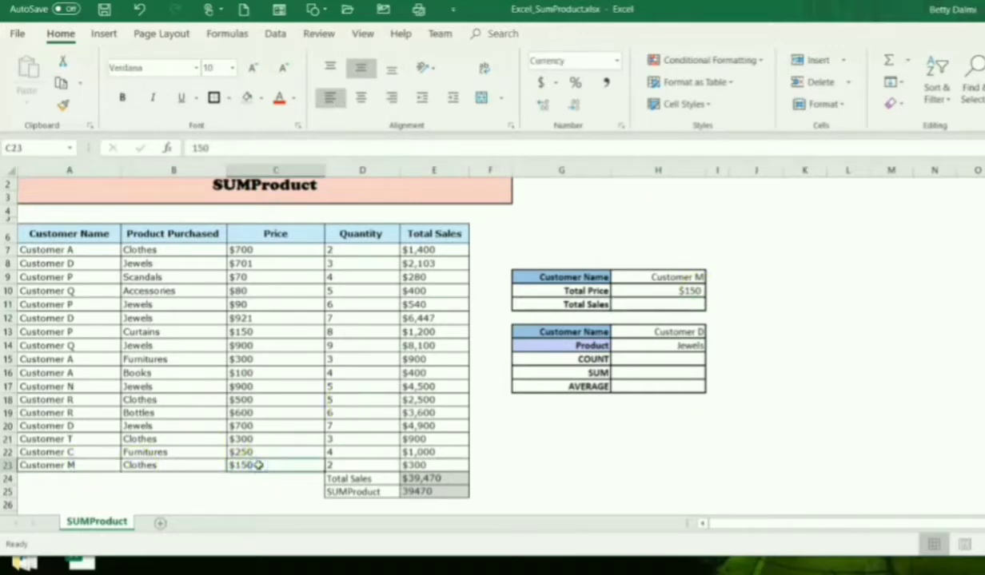
pyautogui.click(681, 275)
pyautogui.click(714, 275)
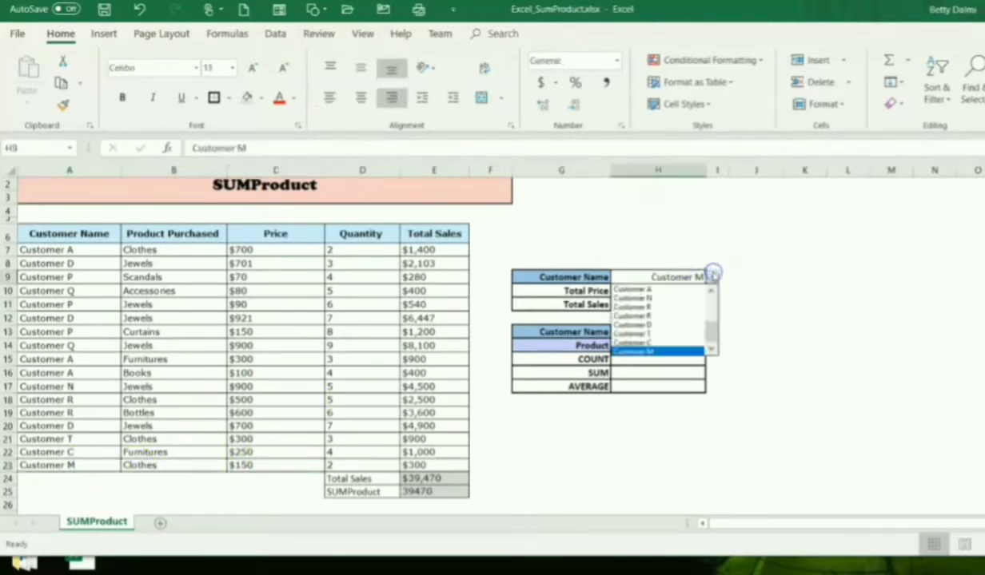
pyautogui.click(639, 290)
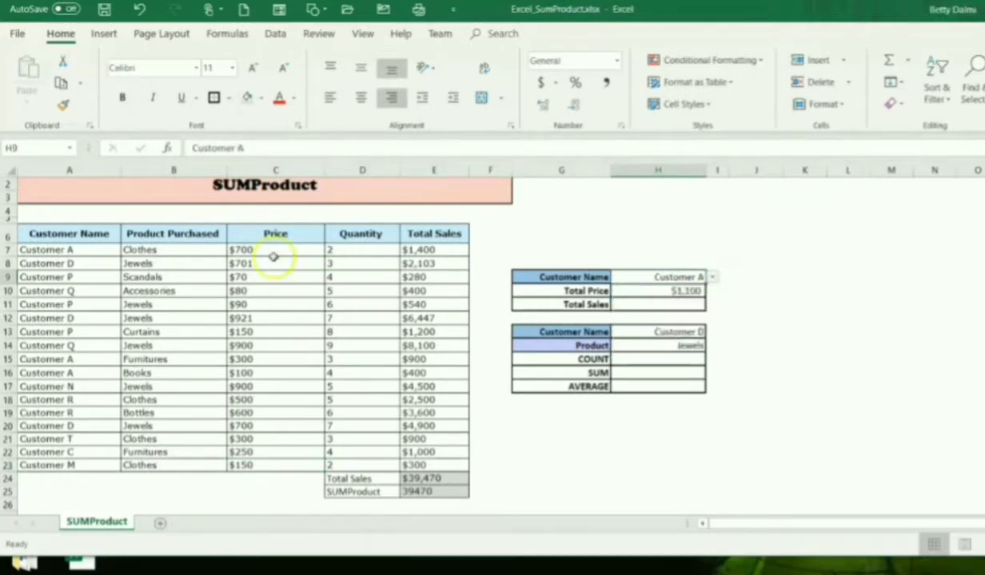
# Step: Select Customer A's prices in C7, C15 and C16 to verify the $1,100 total in H10
pyautogui.click(243, 251)
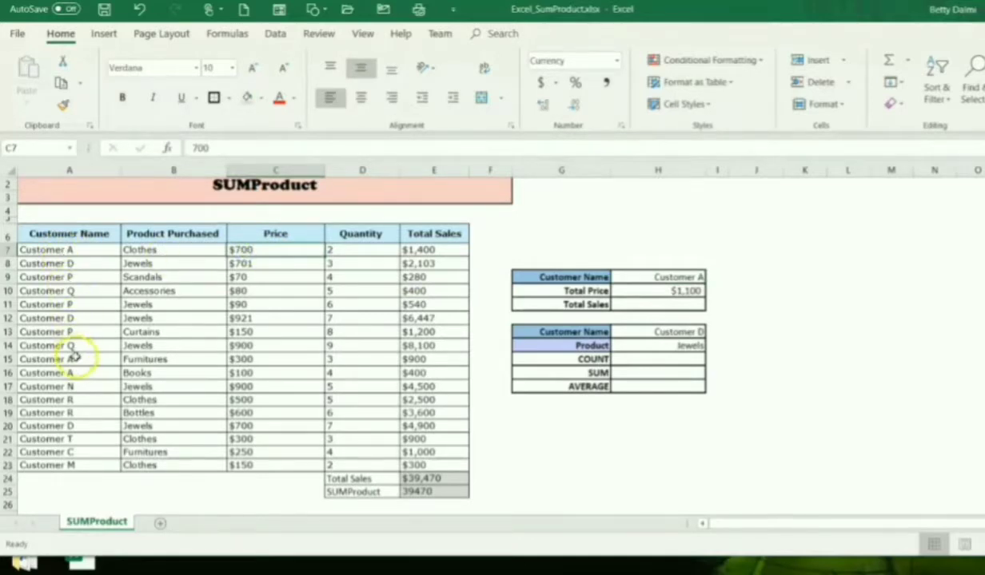
pyautogui.keyDown('ctrl'); pyautogui.click(242, 360); pyautogui.keyUp('ctrl')
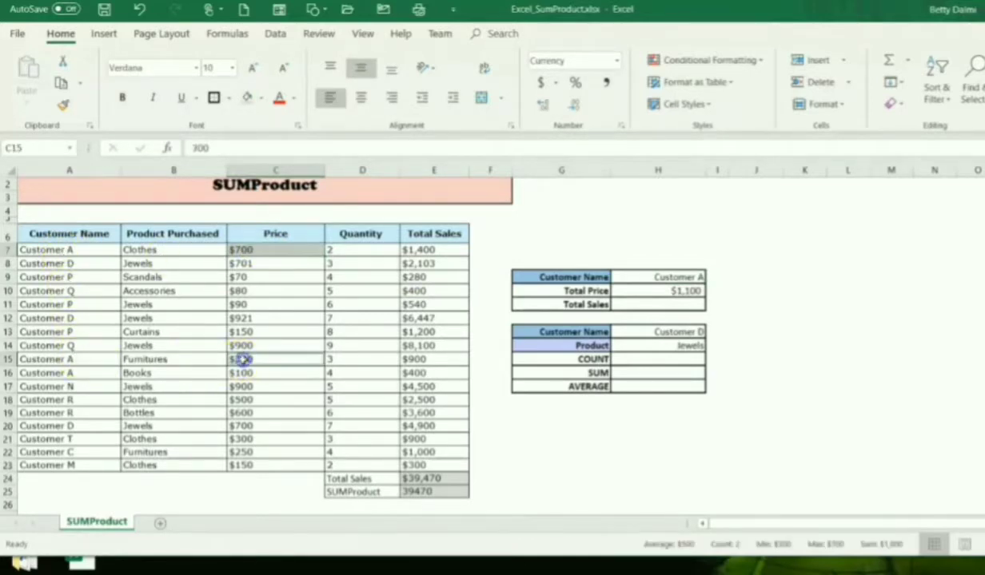
pyautogui.keyDown('ctrl'); pyautogui.click(258, 373); pyautogui.keyUp('ctrl')
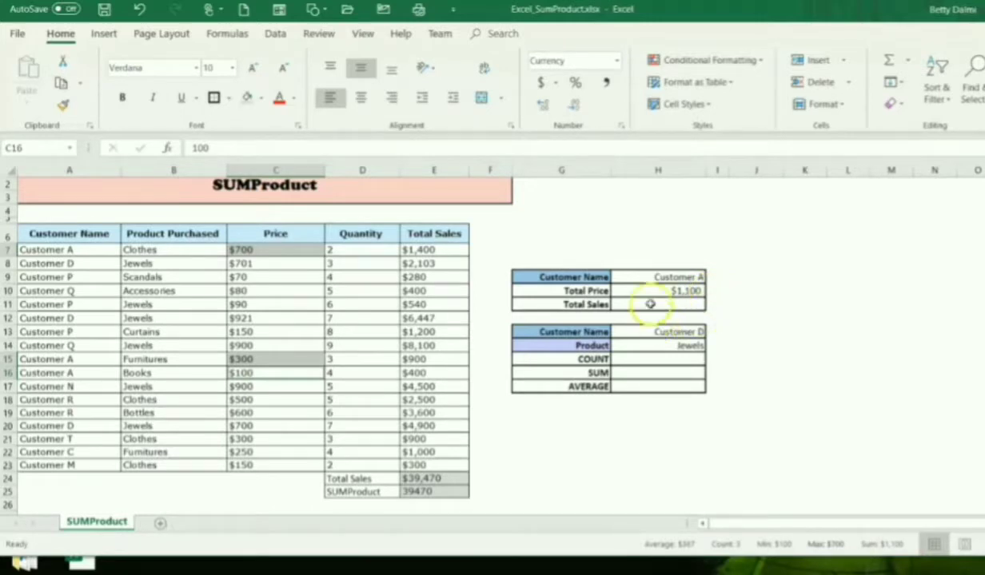
pyautogui.click(650, 291)
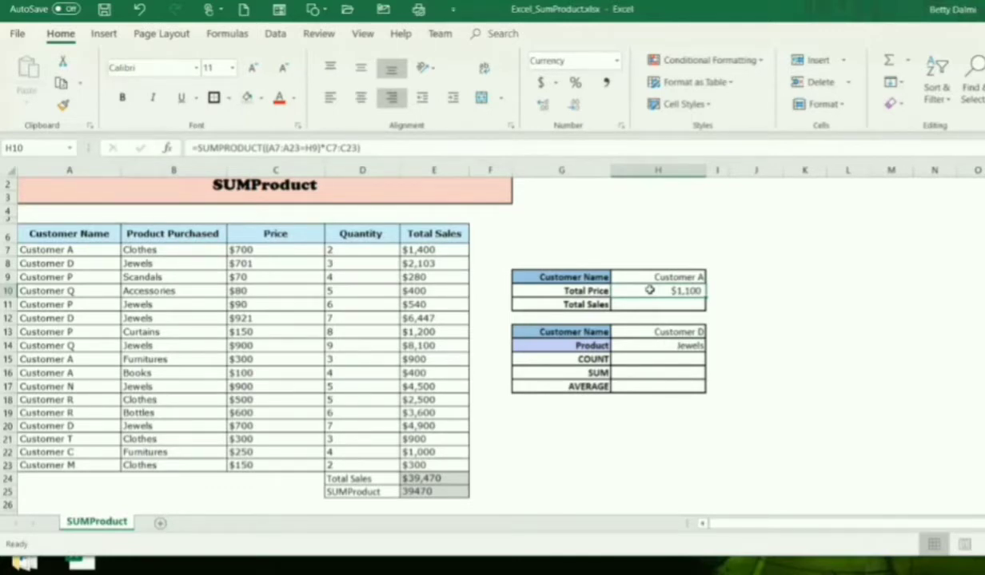
# Step: Label I9 'or' and choose Customer M from J9's dropdown
pyautogui.click(716, 277)
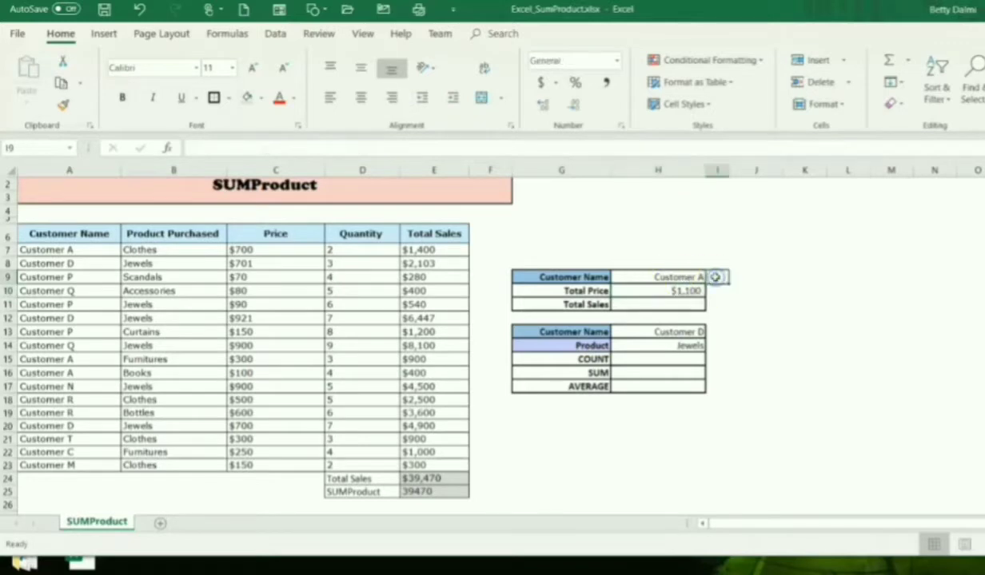
pyautogui.write('or')
pyautogui.press('Tab')
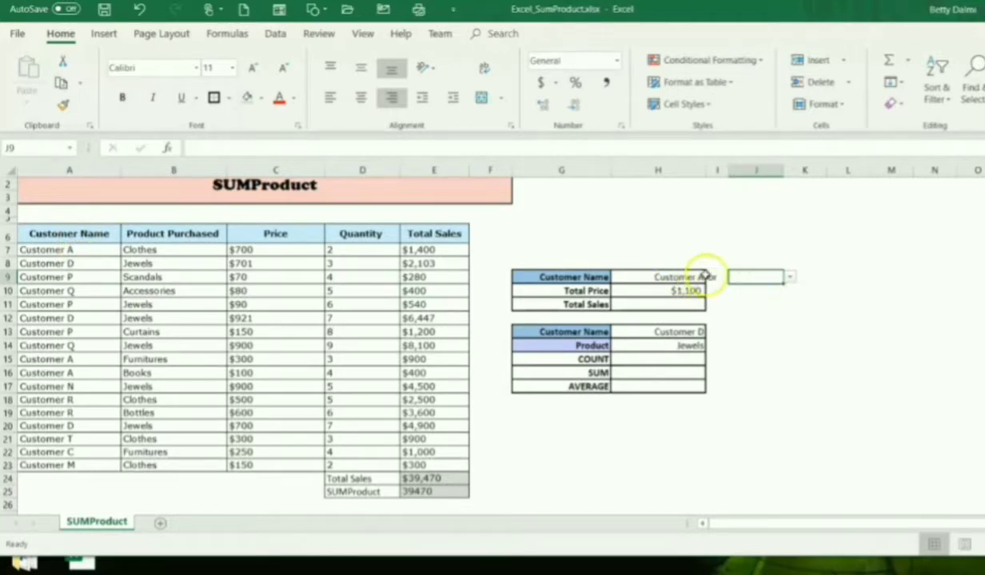
pyautogui.click(789, 278)
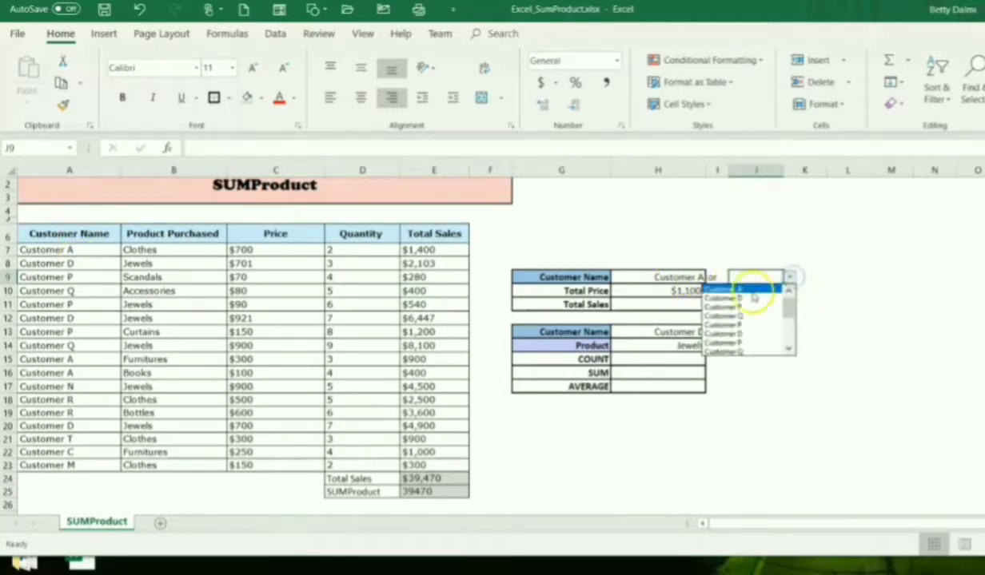
pyautogui.click(789, 349)
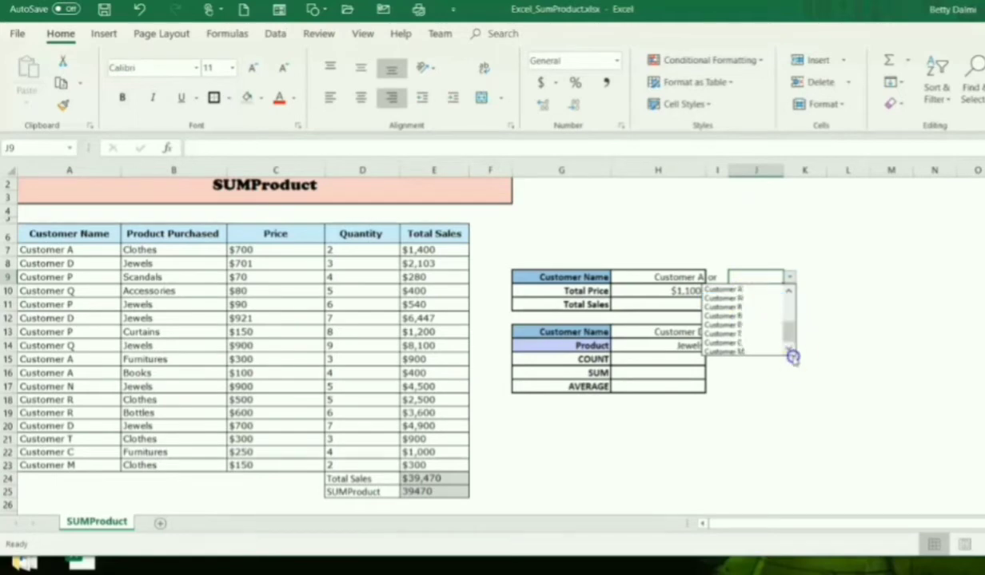
pyautogui.click(731, 352)
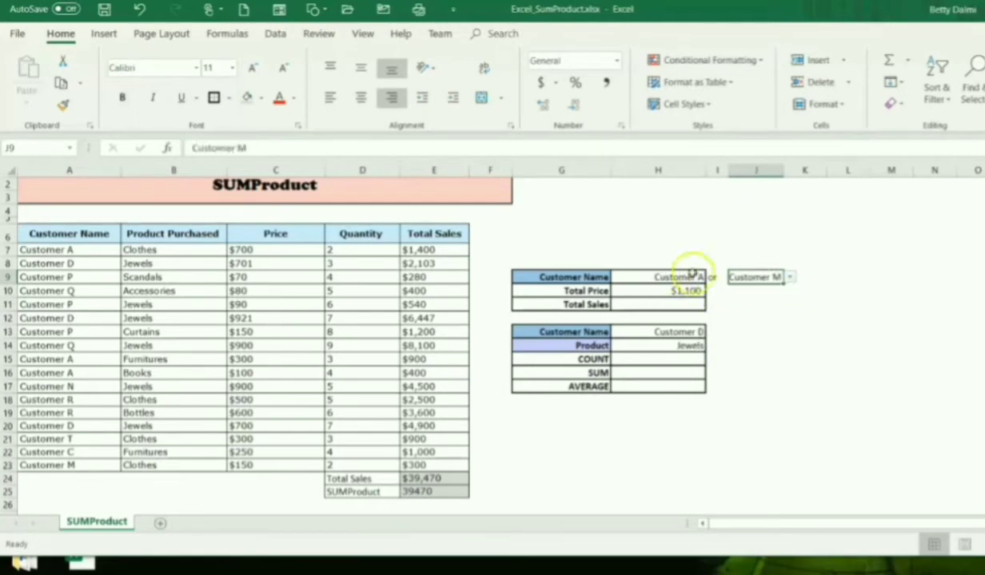
# Step: Start J10 as =SUMPRODUCT(A7:A23=J9), matching customer names against J9
pyautogui.click(751, 295)
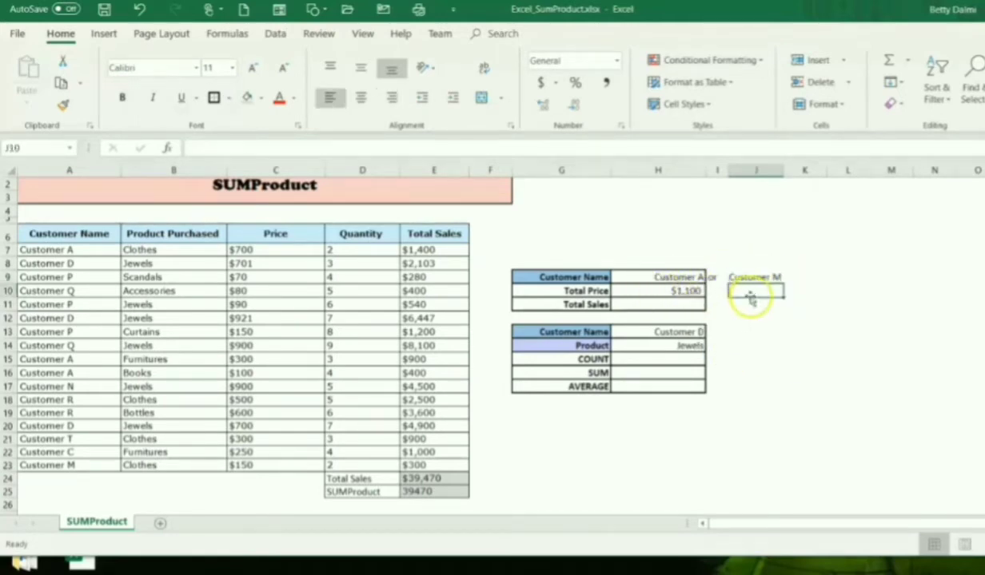
pyautogui.write('=su')
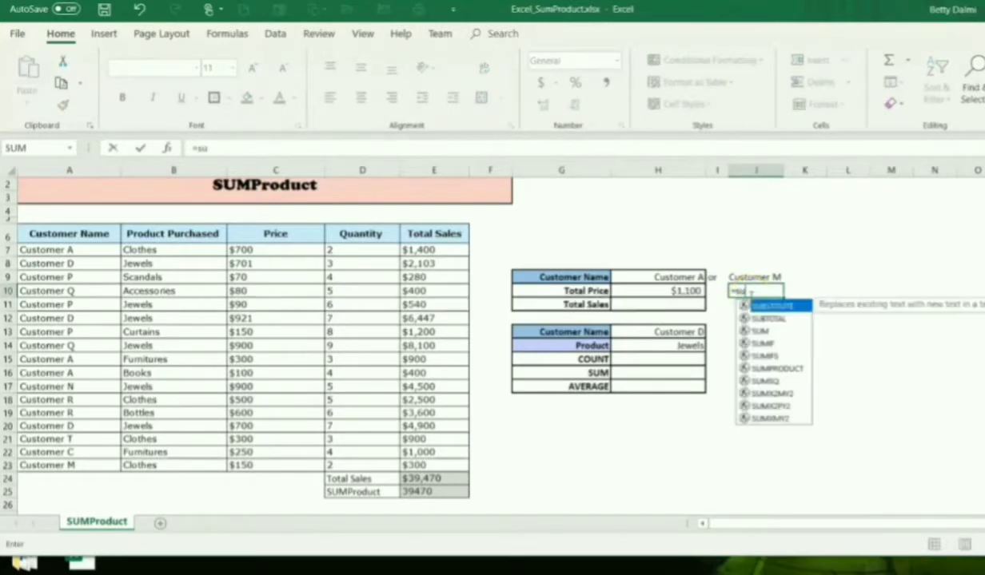
pyautogui.write('mp')
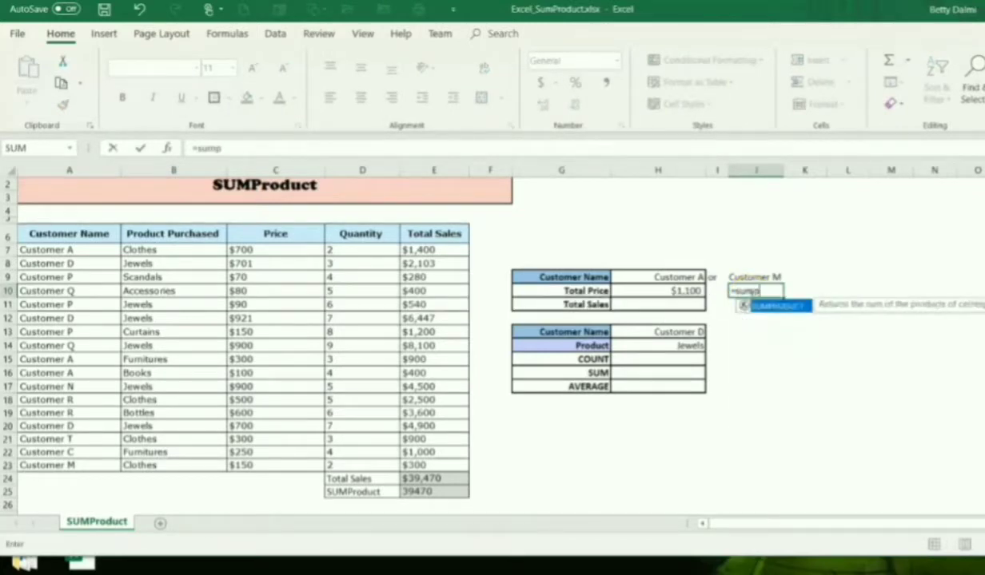
pyautogui.doubleClick(755, 305)
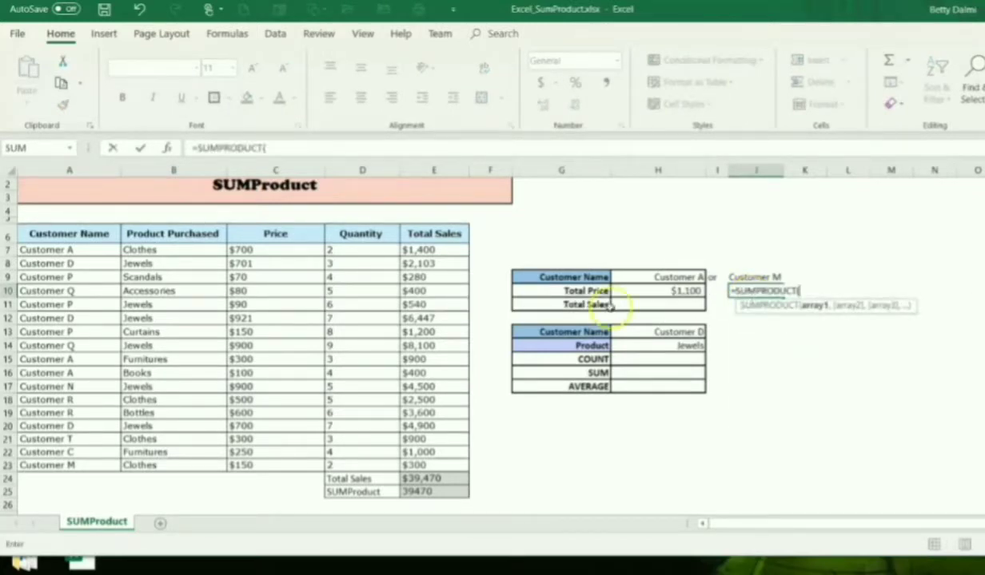
pyautogui.moveTo(70, 250); pyautogui.dragTo(83, 462)
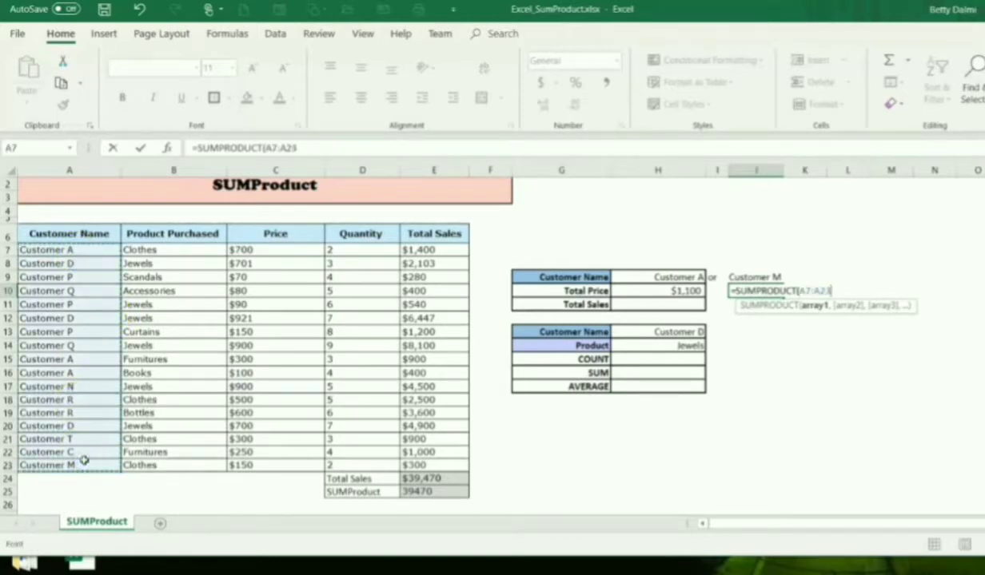
pyautogui.write('=')
pyautogui.click(765, 277)
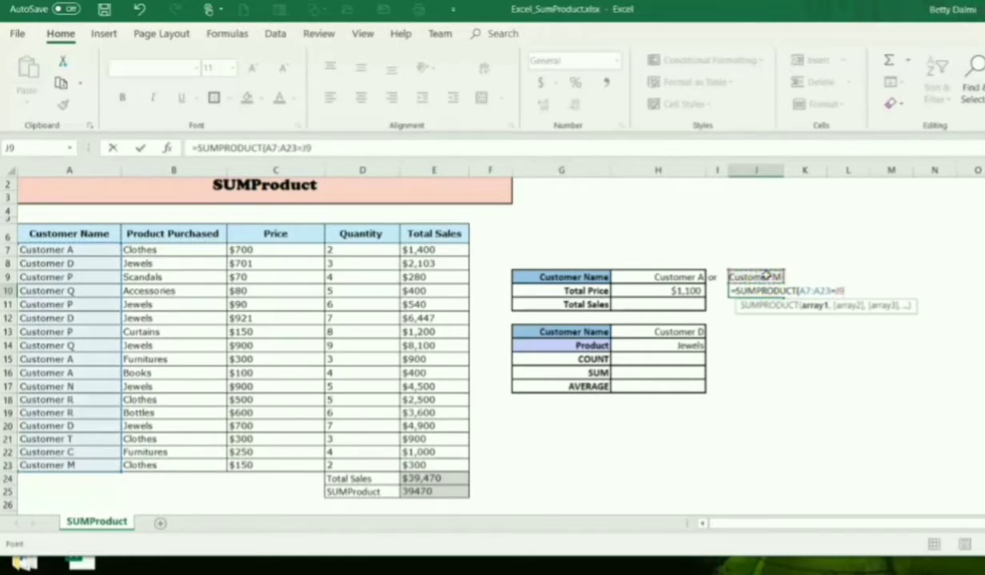
pyautogui.write(')')
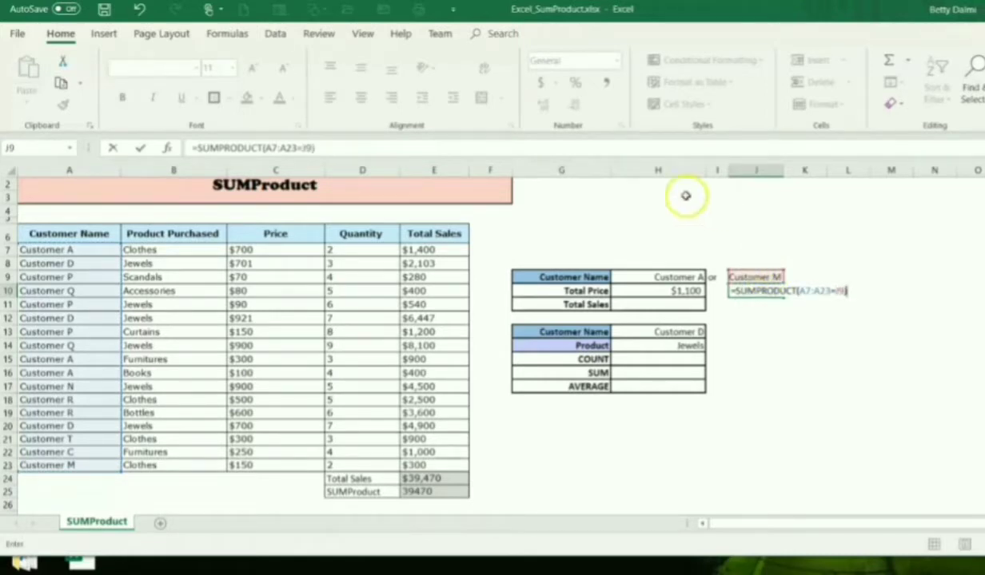
# Step: Add a second condition A7:A23=H9 so either customer is counted
pyautogui.click(264, 149)
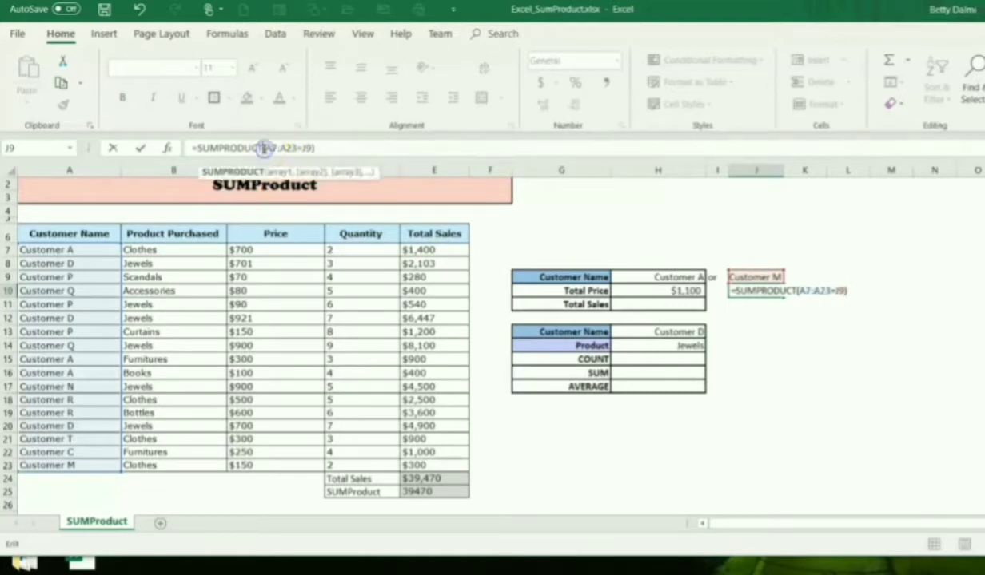
pyautogui.write('(')
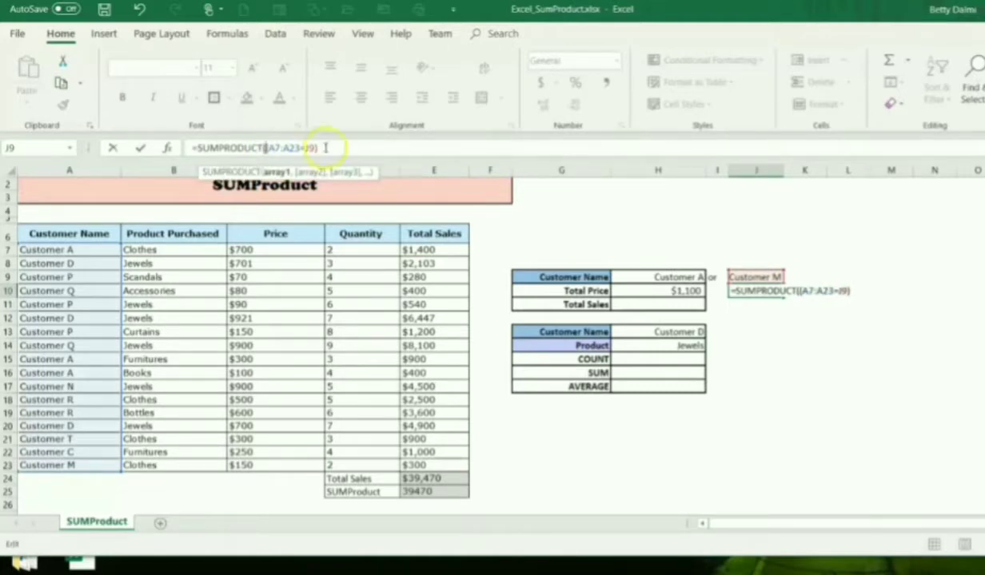
pyautogui.click(325, 148)
pyautogui.write('+')
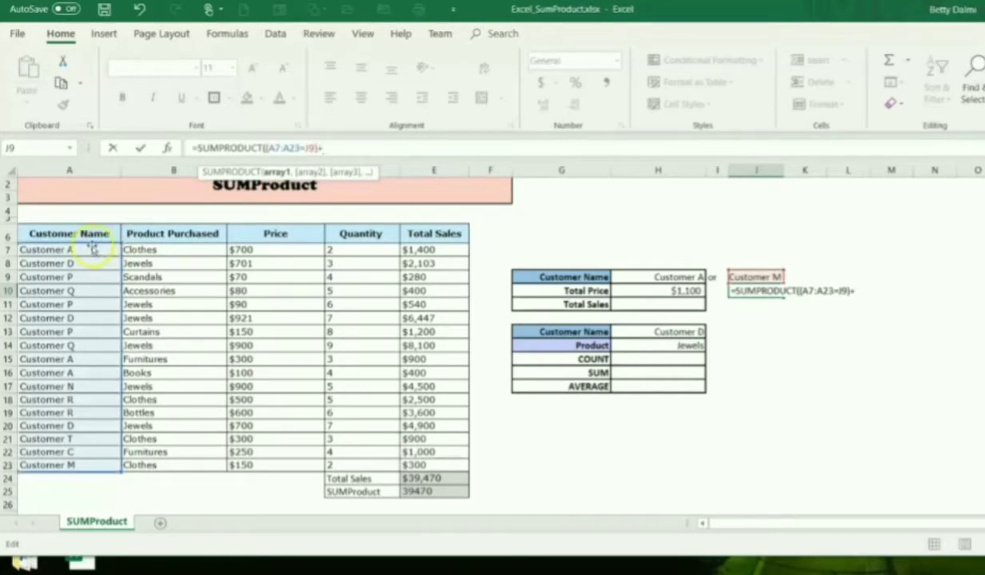
pyautogui.moveTo(92, 250); pyautogui.dragTo(87, 446)
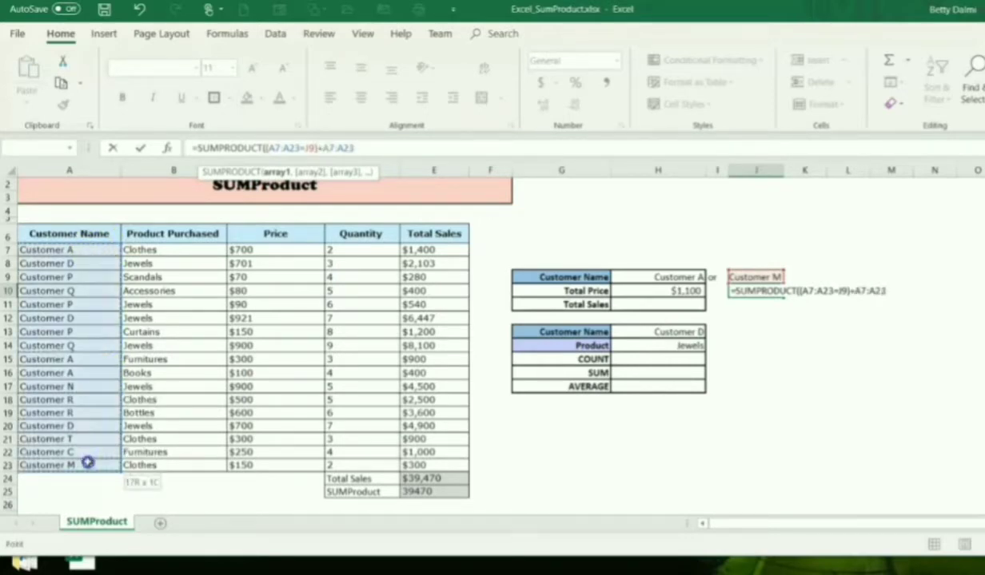
pyautogui.write('=')
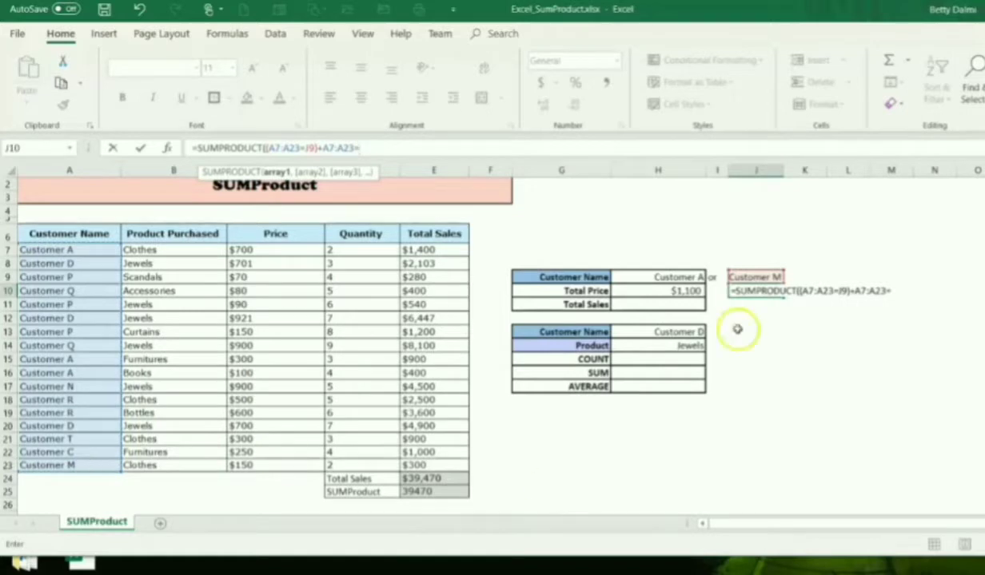
pyautogui.click(676, 276)
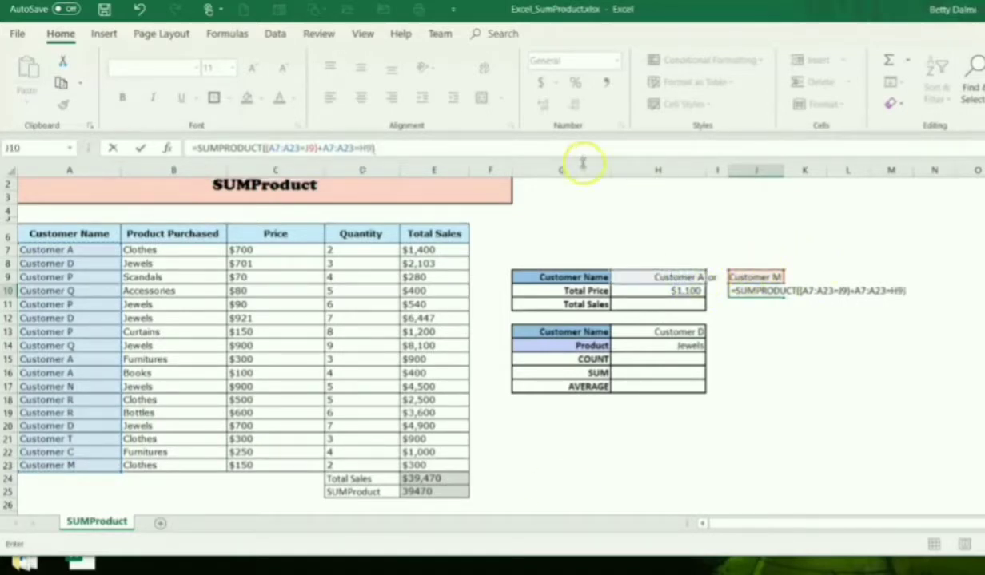
pyautogui.click(323, 147)
pyautogui.click(324, 147)
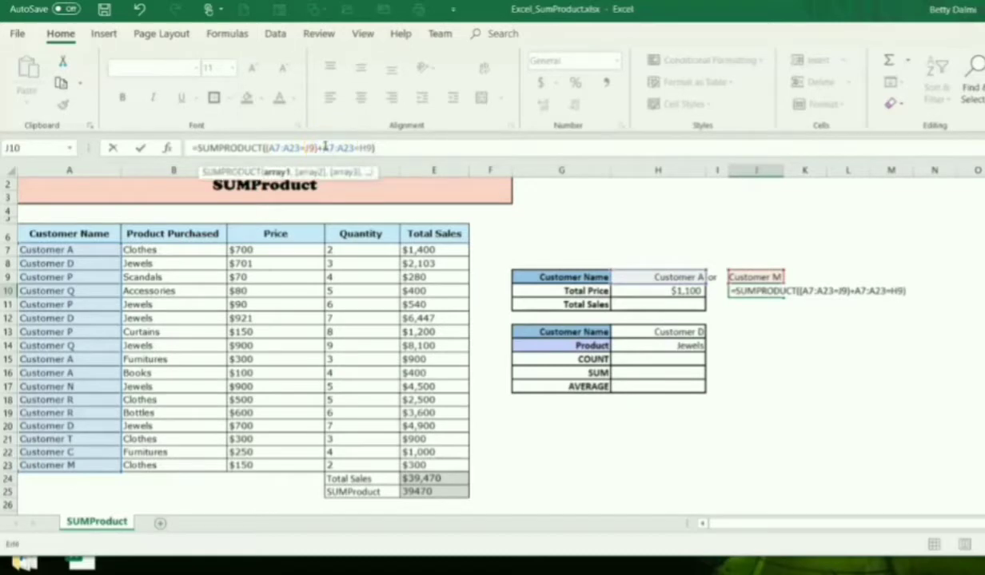
pyautogui.write('(')
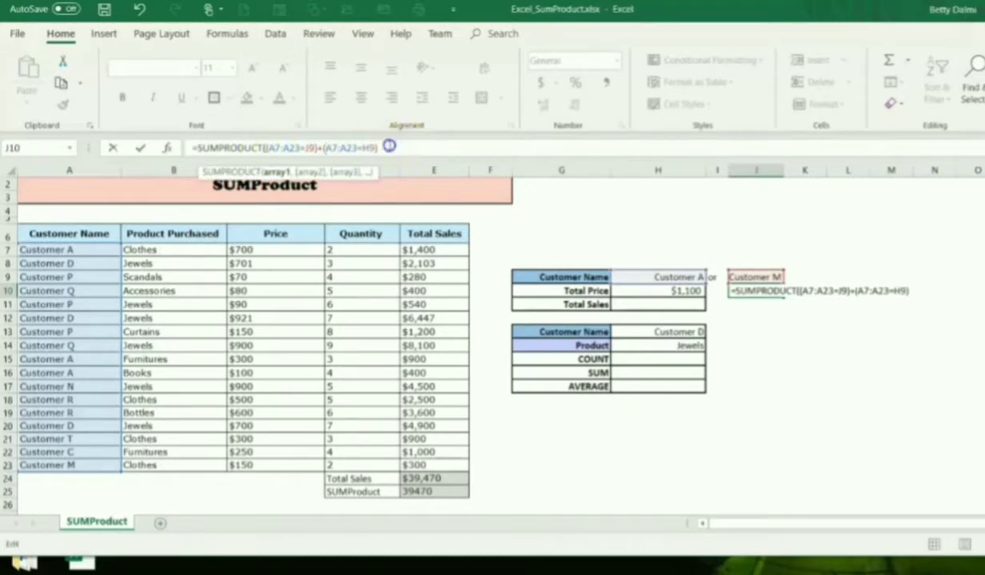
pyautogui.write(')*')
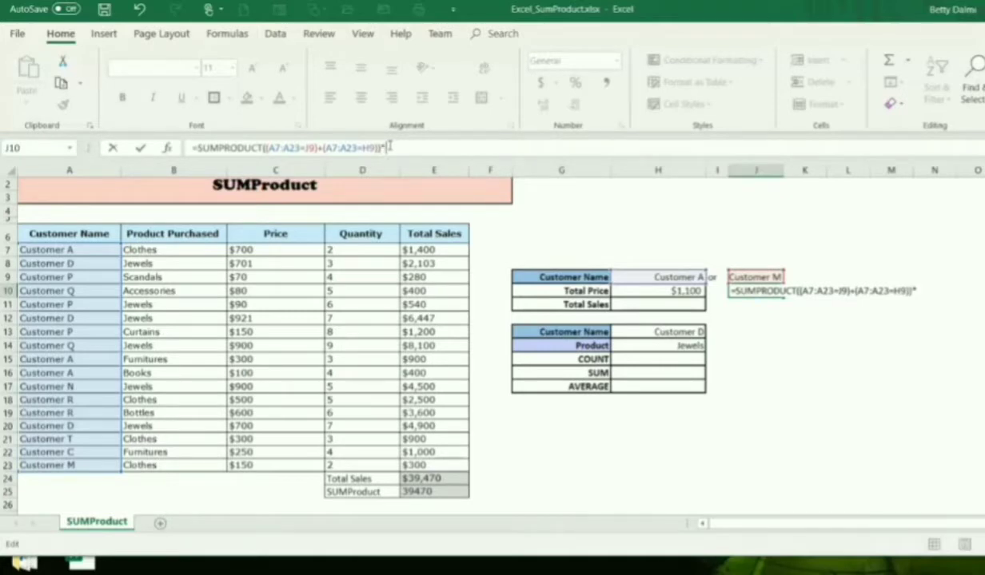
# Step: Wrap both conditions and multiply by prices C7:C23, giving 1250
pyautogui.click(265, 147)
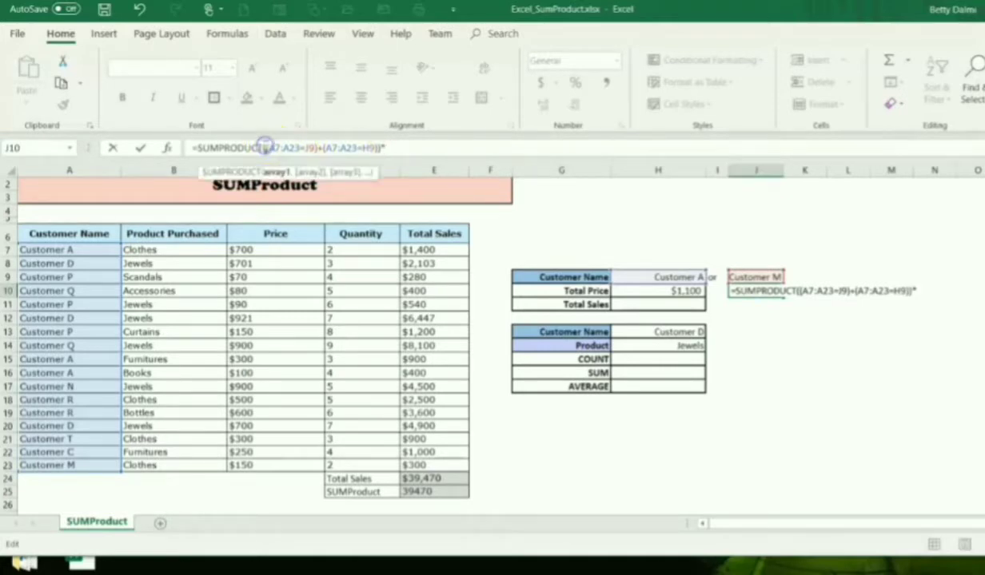
pyautogui.write('(')
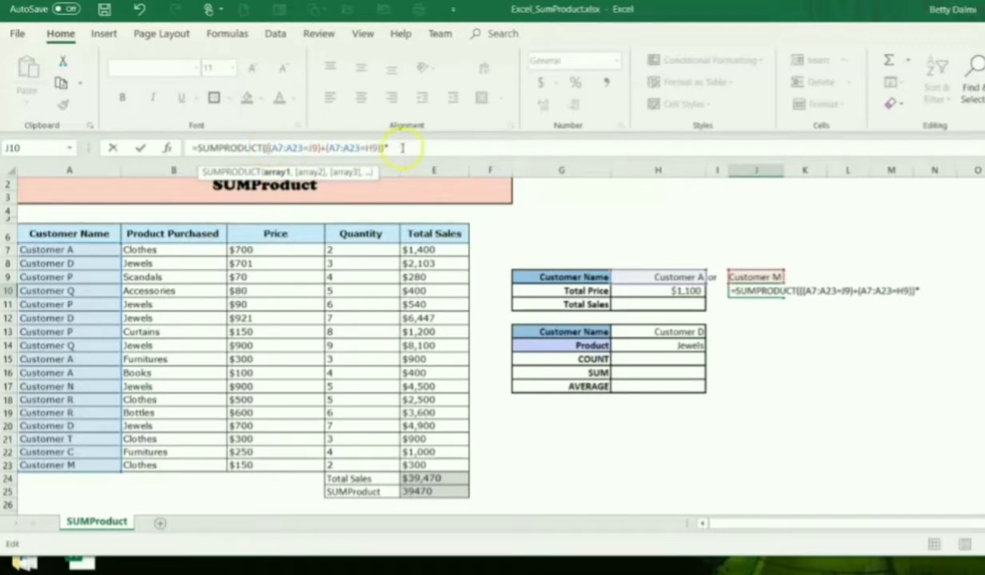
pyautogui.click(401, 148)
pyautogui.moveTo(275, 249); pyautogui.dragTo(284, 470)
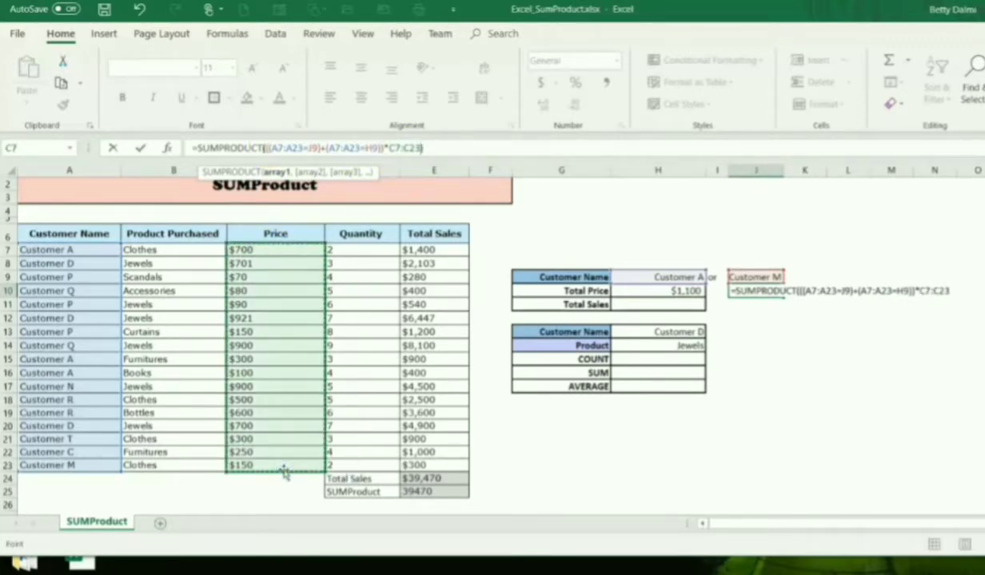
pyautogui.write(')')
pyautogui.press('Return')
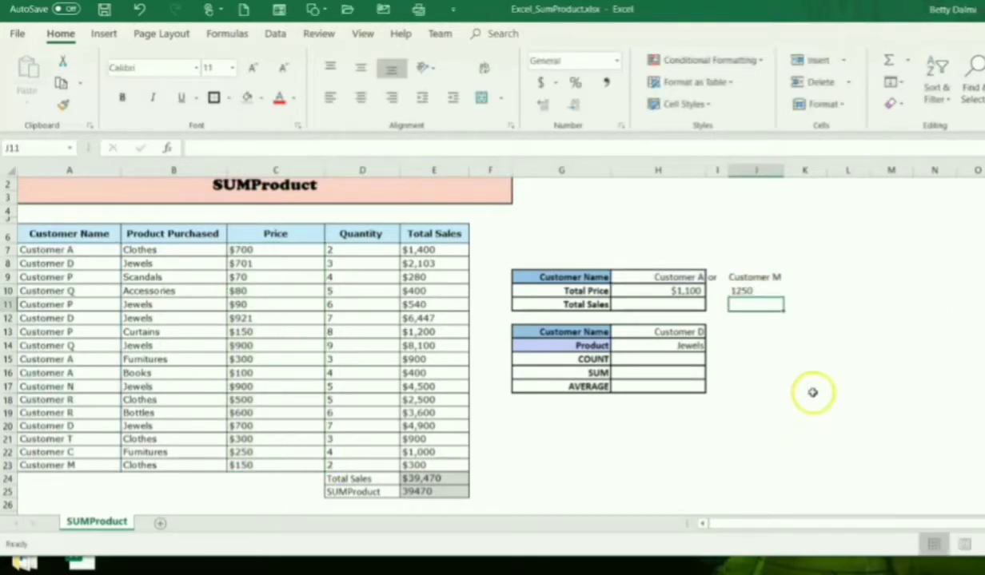
pyautogui.click(261, 249)
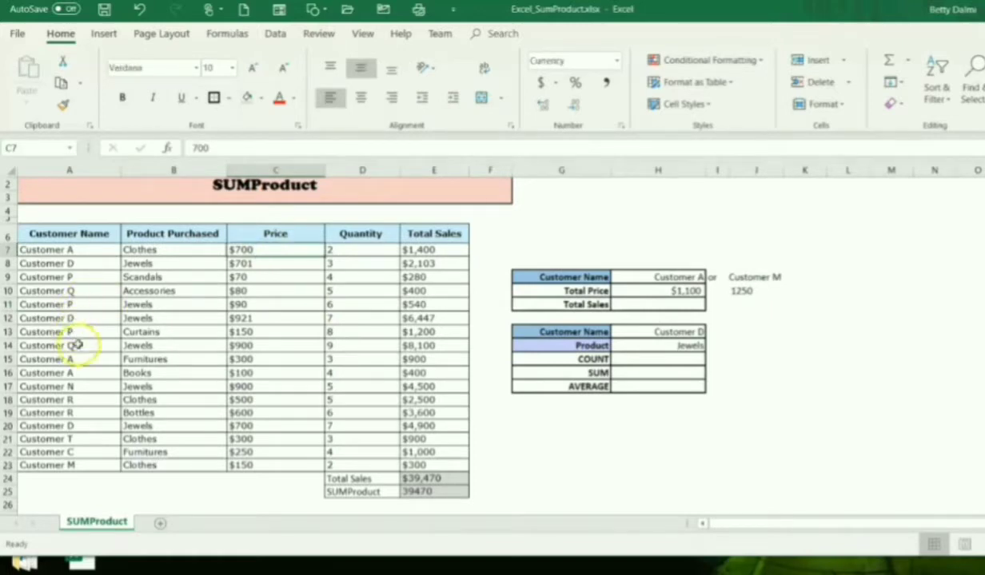
pyautogui.click(240, 372)
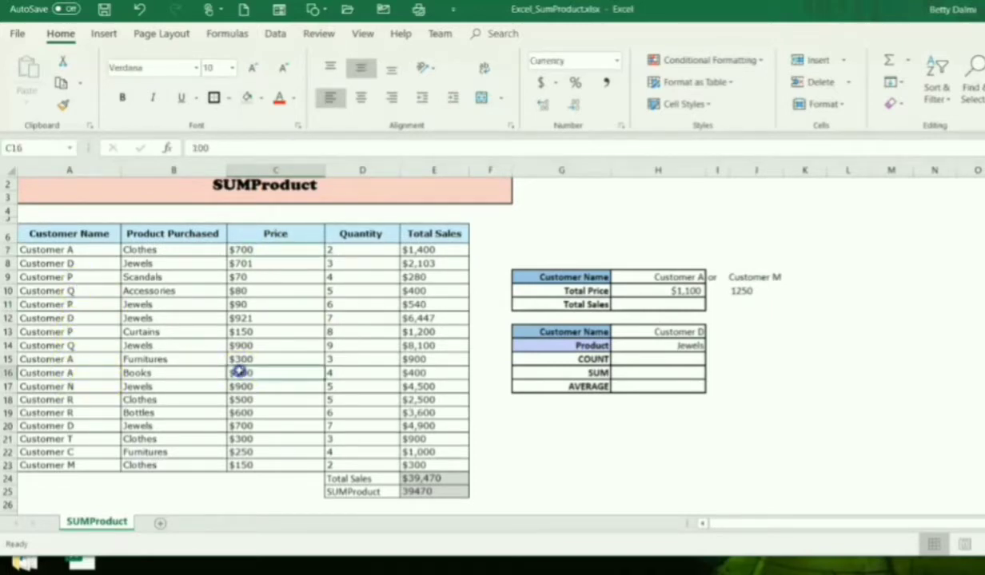
pyautogui.keyDown('ctrl'); pyautogui.click(240, 250); pyautogui.keyUp('ctrl')
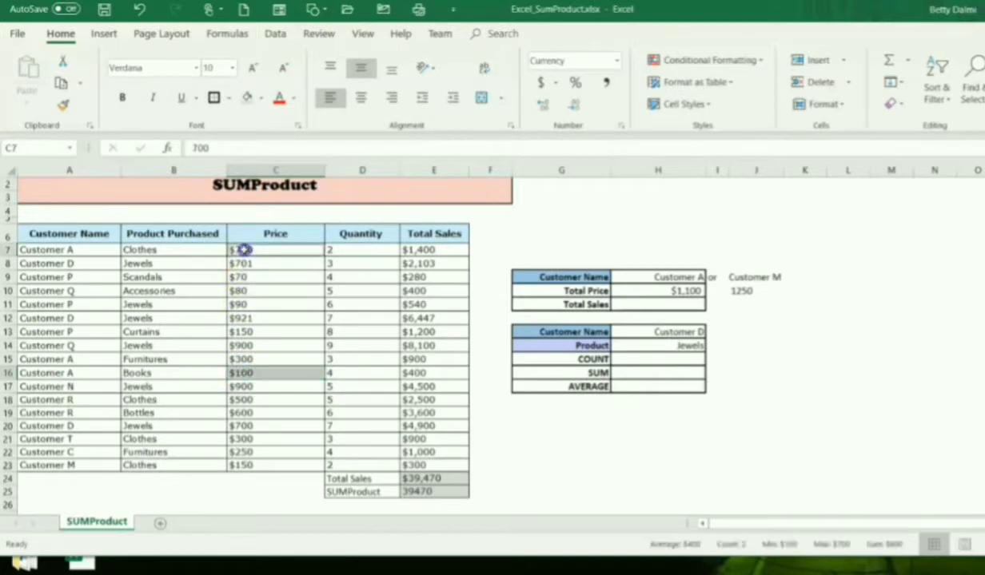
pyautogui.keyDown('ctrl'); pyautogui.click(258, 359); pyautogui.keyUp('ctrl')
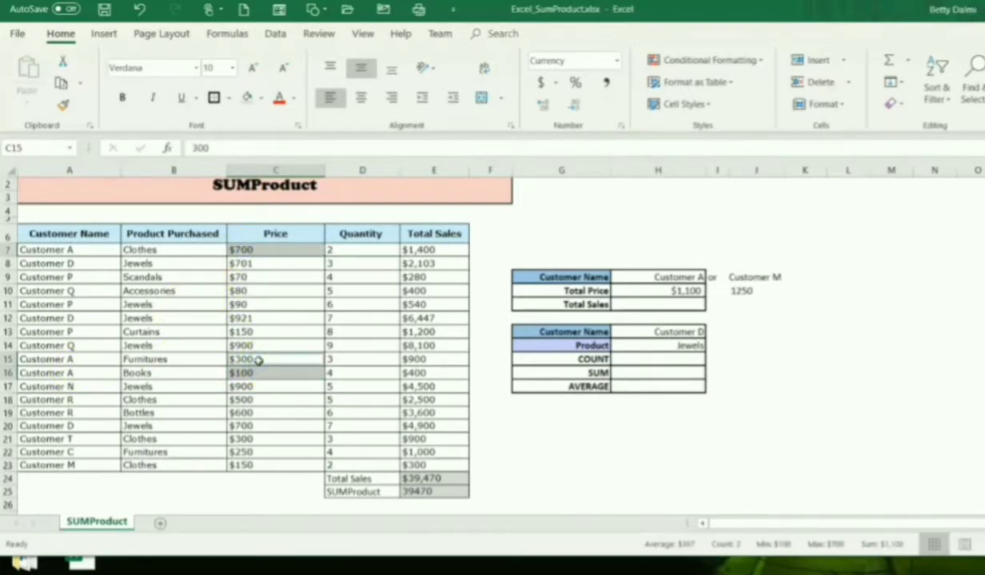
pyautogui.keyDown('ctrl'); pyautogui.click(252, 466); pyautogui.keyUp('ctrl')
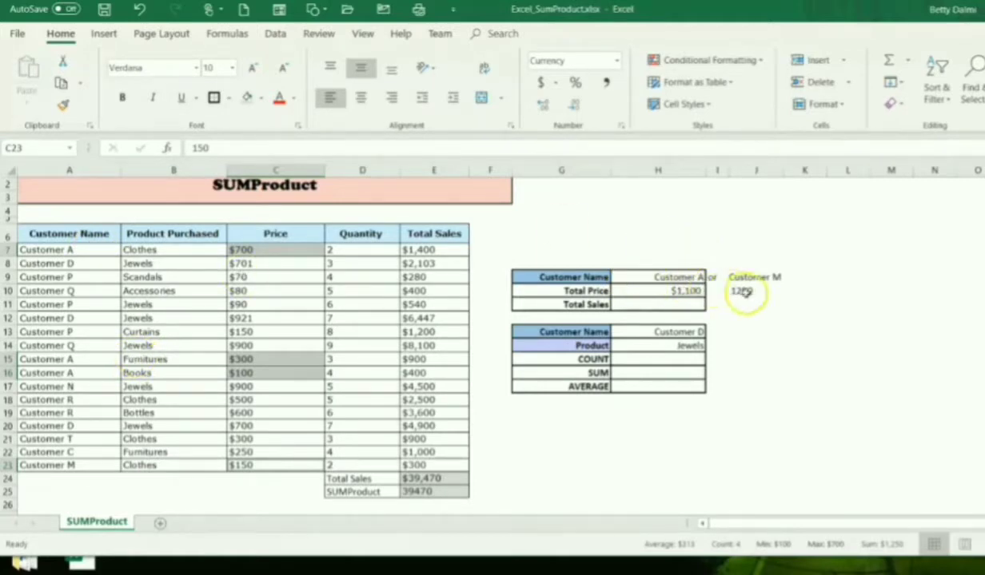
pyautogui.click(668, 292)
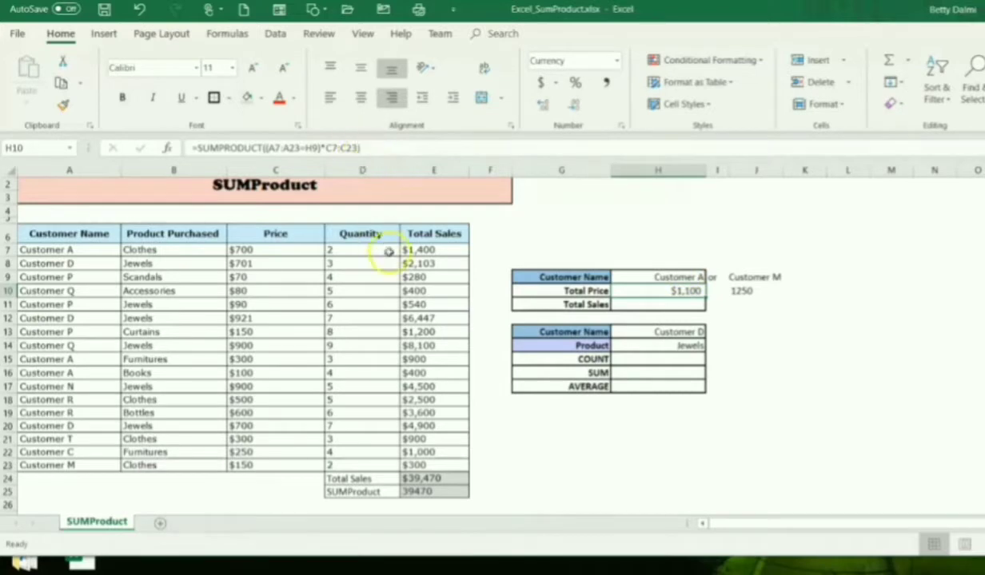
pyautogui.click(637, 305)
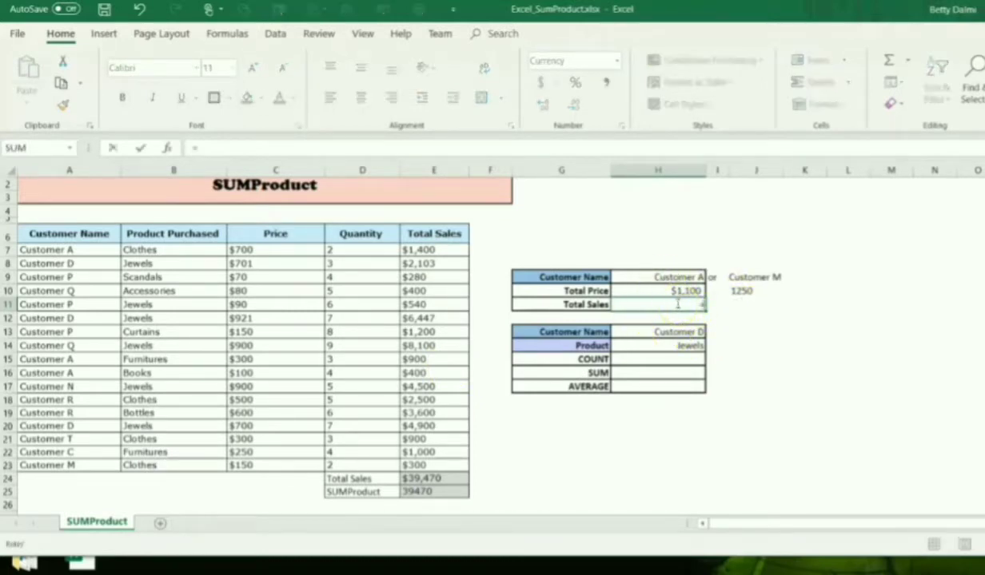
# Step: Enter =SUMPRODUCT((A7:A23=H9)*C7:C23*D7:D23) in H11, giving Customer A's $2,700 Total Sales
pyautogui.write('=sum')
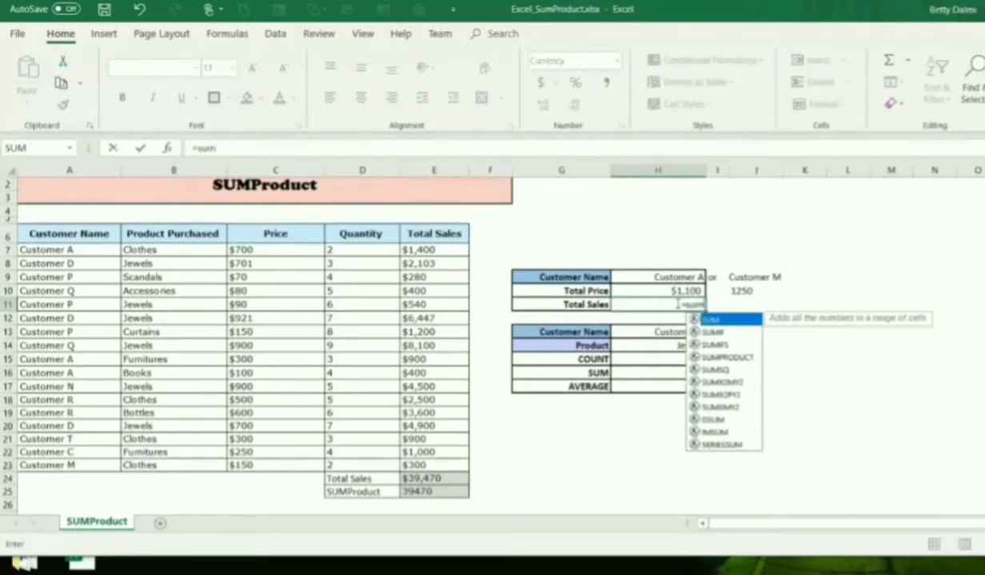
pyautogui.write('p')
pyautogui.press('Tab')
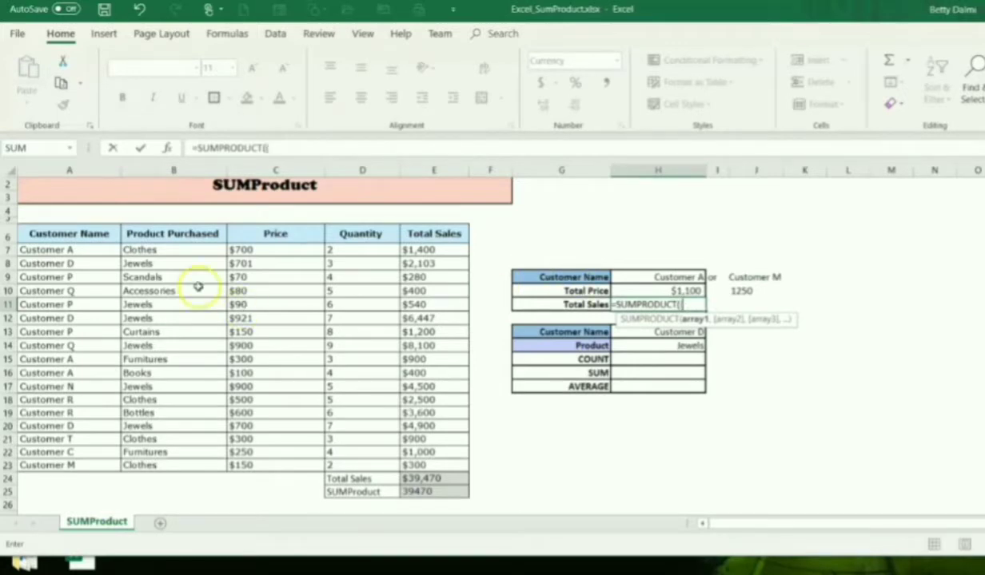
pyautogui.moveTo(77, 248); pyautogui.dragTo(81, 464)
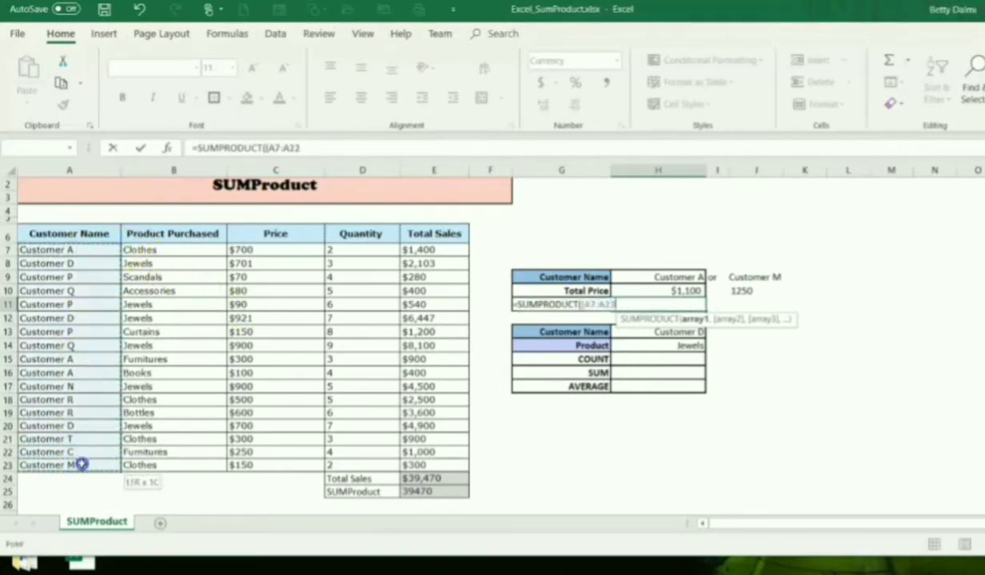
pyautogui.write('=')
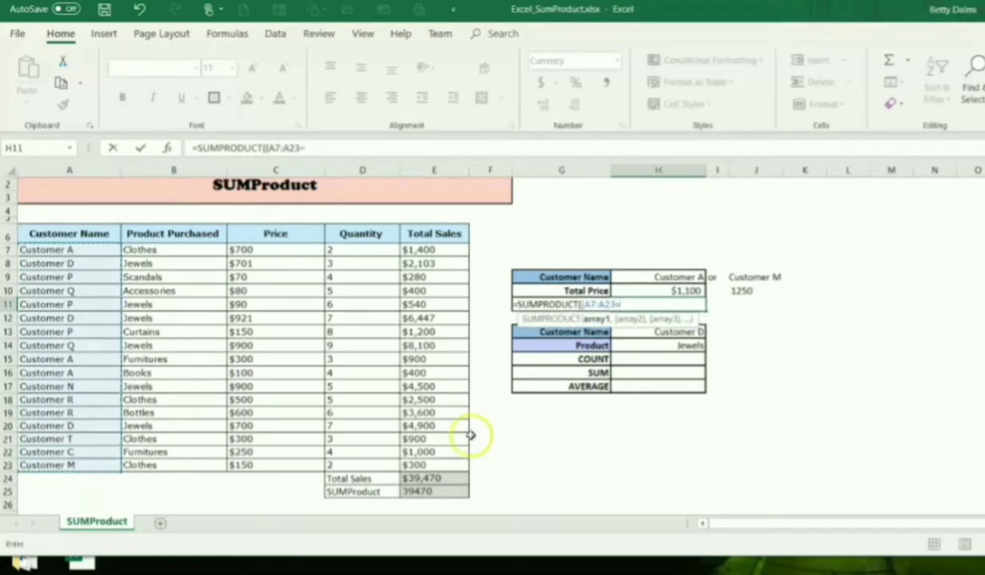
pyautogui.click(643, 277)
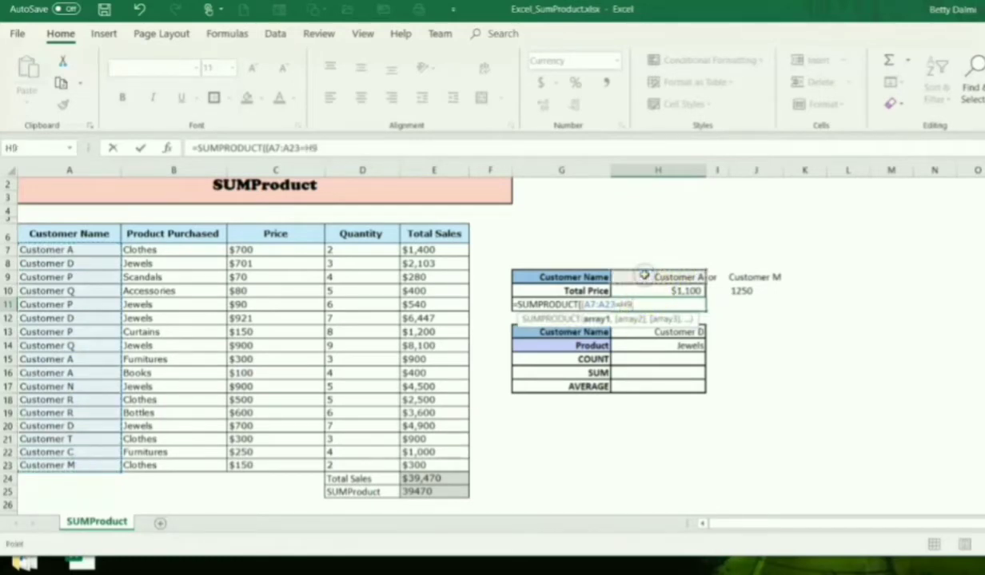
pyautogui.write(')*')
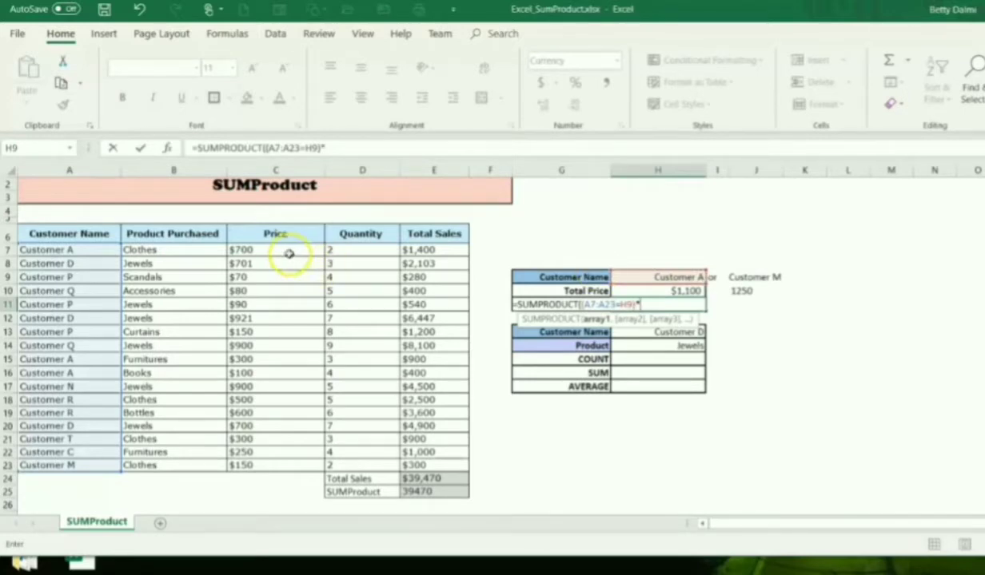
pyautogui.moveTo(278, 248); pyautogui.dragTo(294, 465)
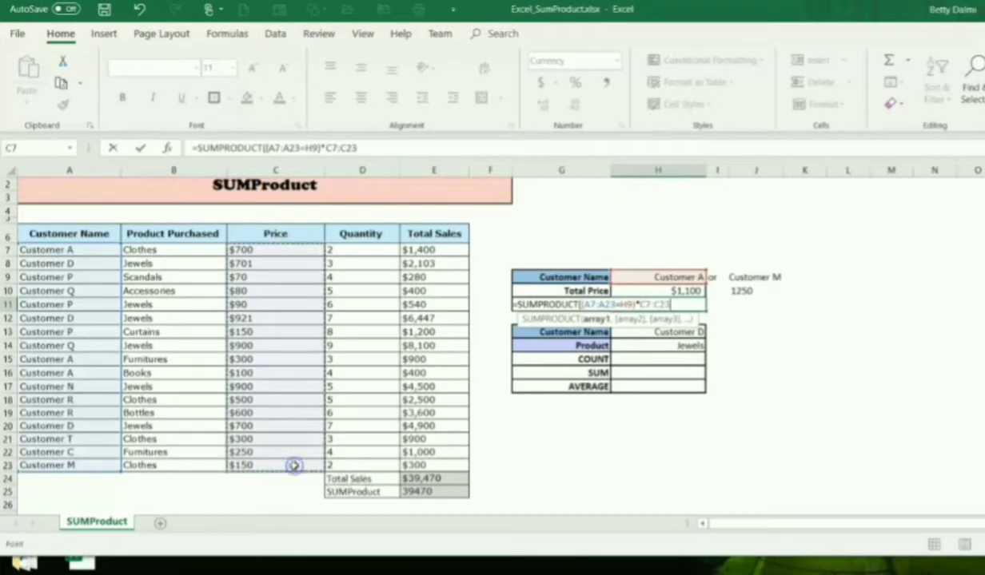
pyautogui.write('*')
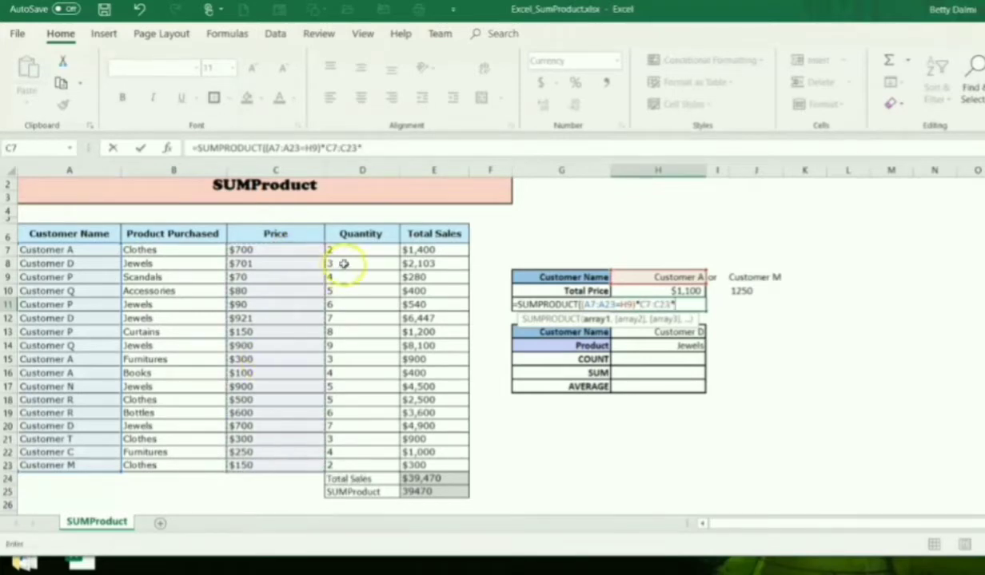
pyautogui.moveTo(353, 250); pyautogui.dragTo(354, 463)
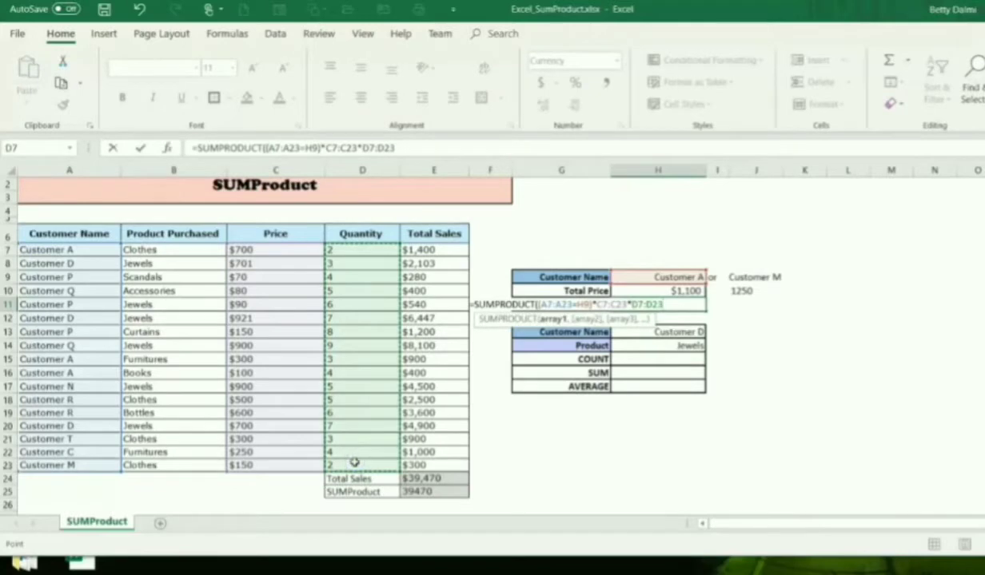
pyautogui.write(')')
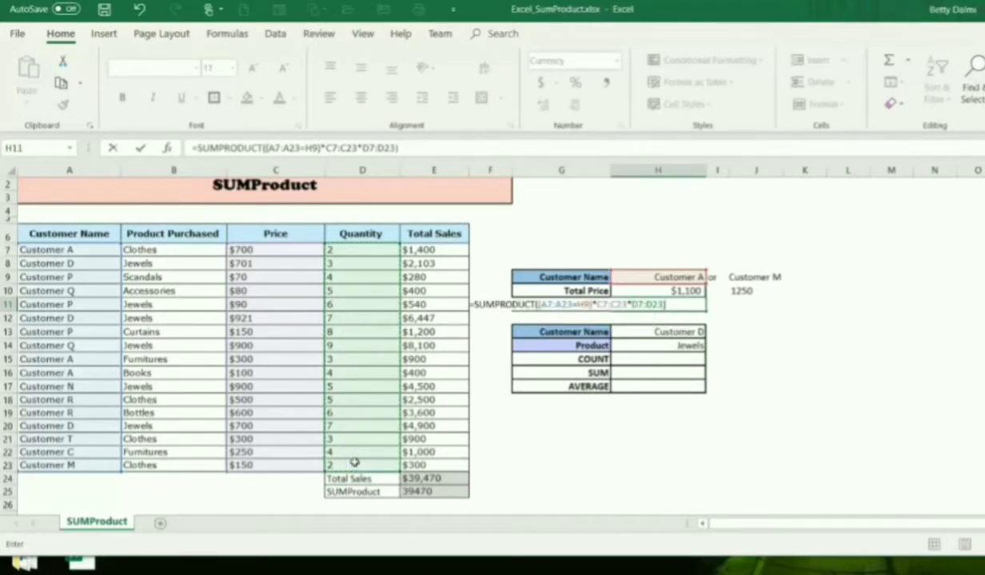
pyautogui.press('Return')
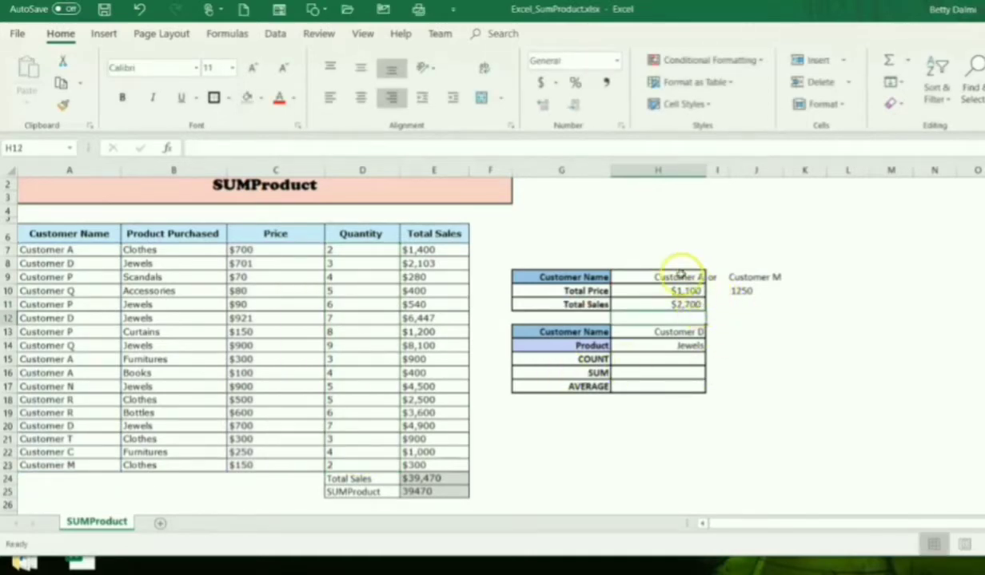
pyautogui.click(436, 251)
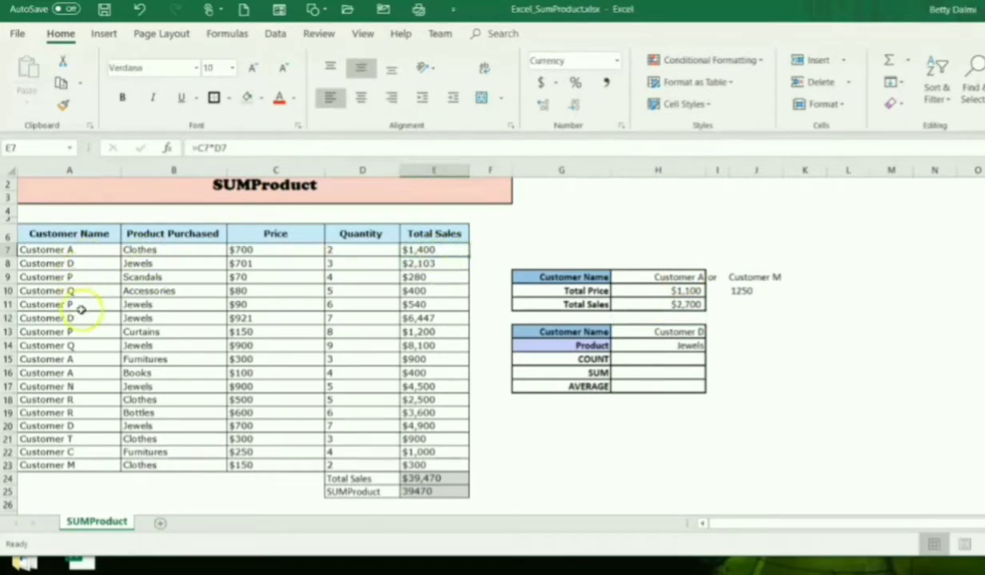
pyautogui.keyDown('ctrl'); pyautogui.click(428, 359); pyautogui.keyUp('ctrl')
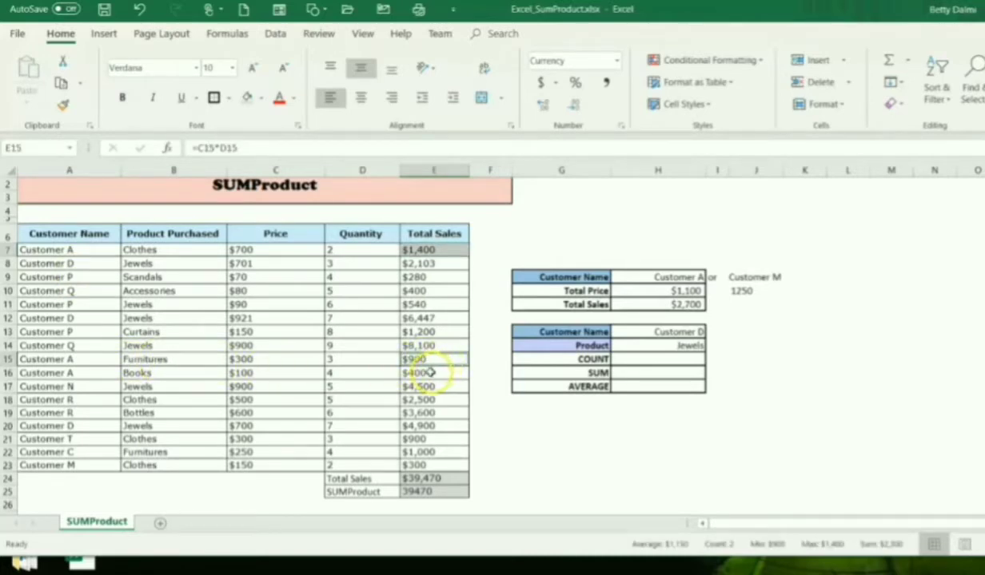
pyautogui.keyDown('ctrl'); pyautogui.click(429, 372); pyautogui.keyUp('ctrl')
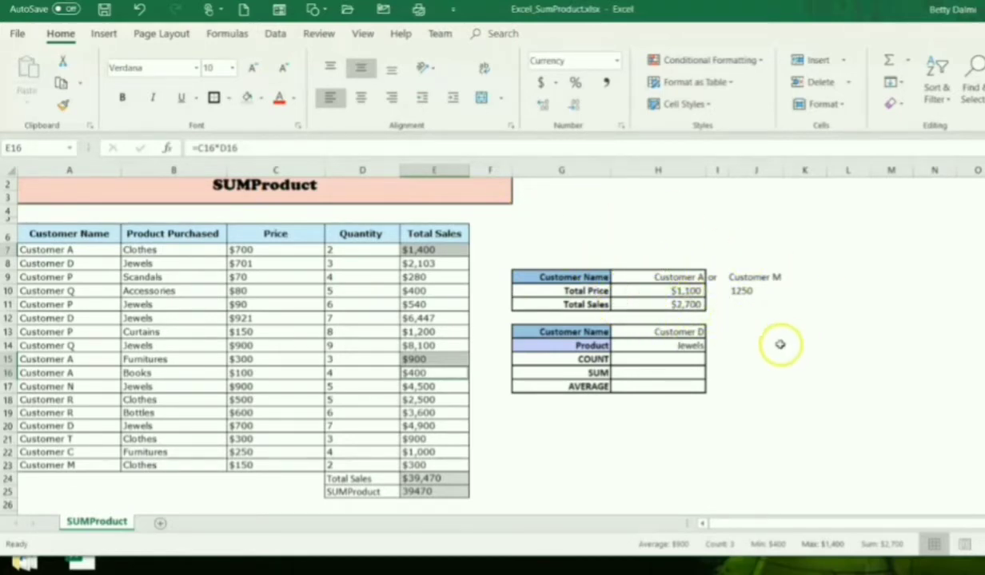
pyautogui.click(684, 361)
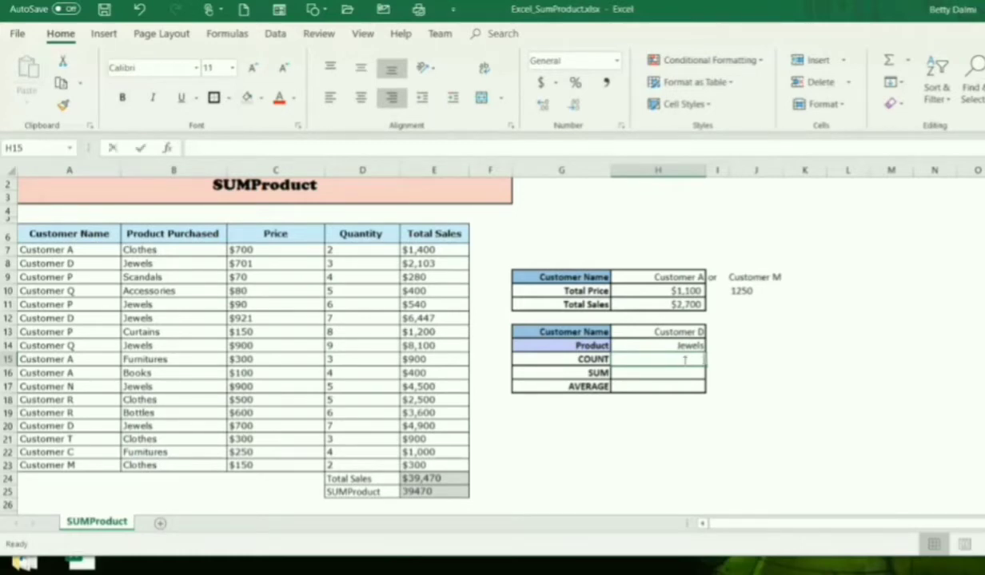
# Step: Start H15 as =SUMPRODUCT(A7:A23=H13), matching customer names against Customer D
pyautogui.write('=sump')
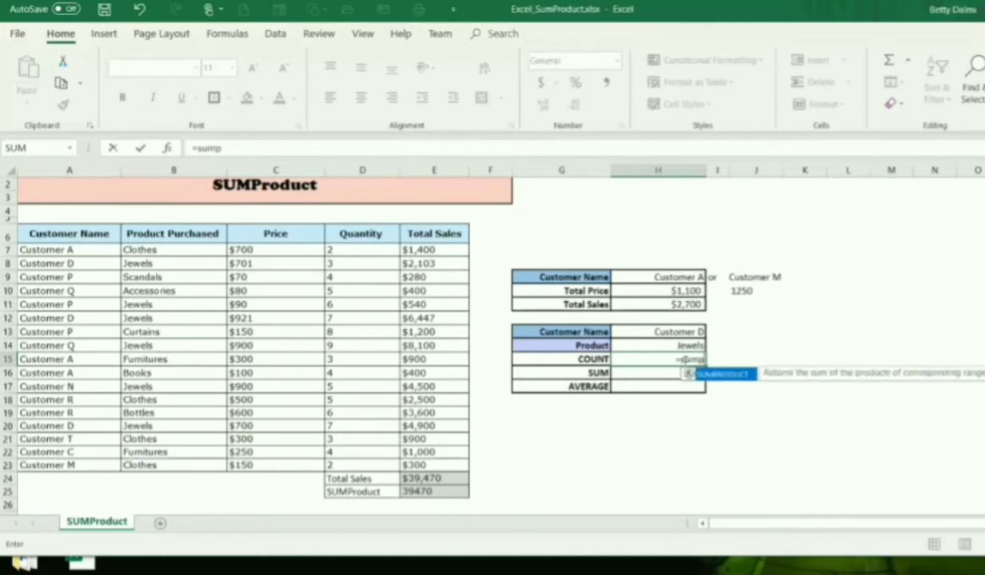
pyautogui.press('Tab')
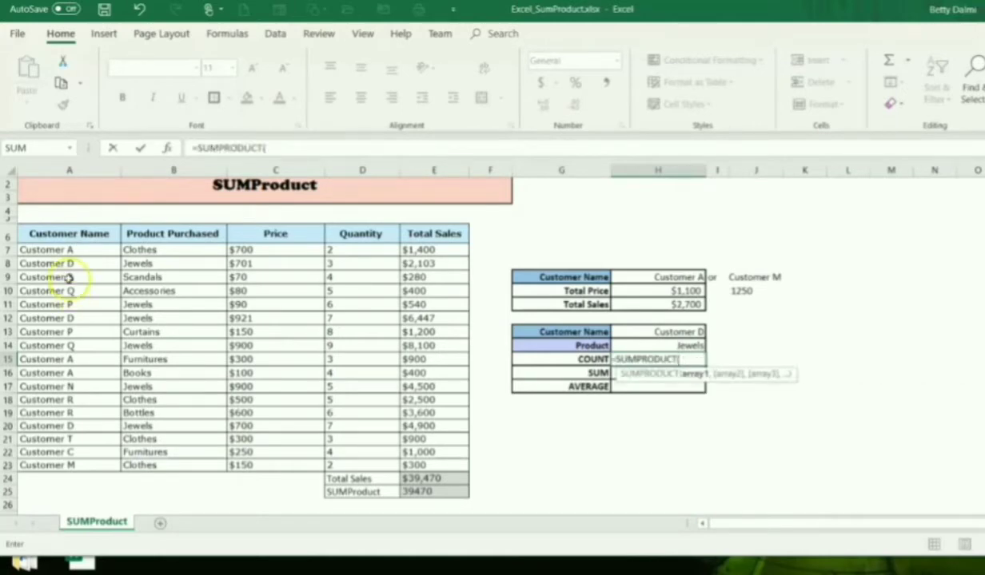
pyautogui.moveTo(62, 250); pyautogui.dragTo(78, 465)
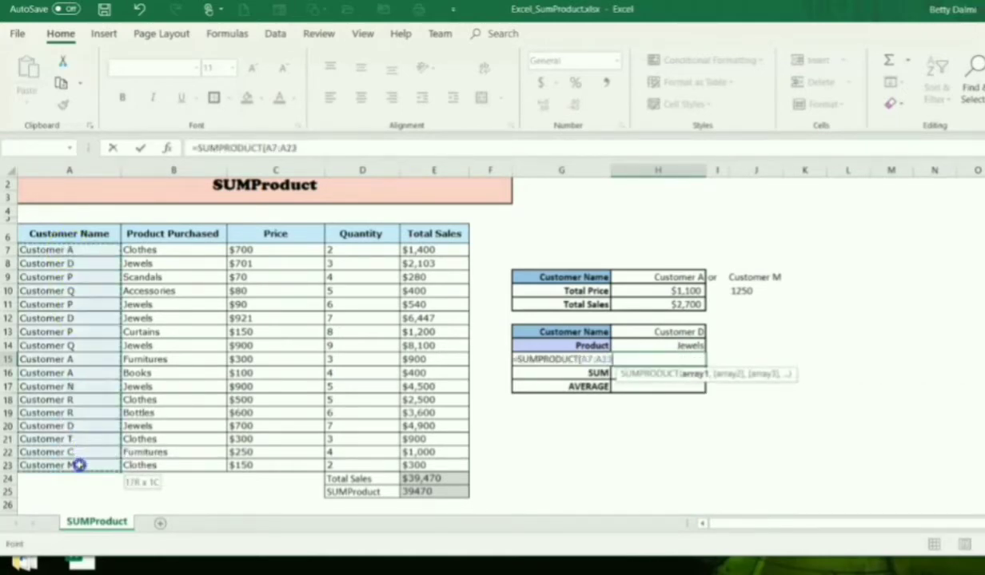
pyautogui.write('=')
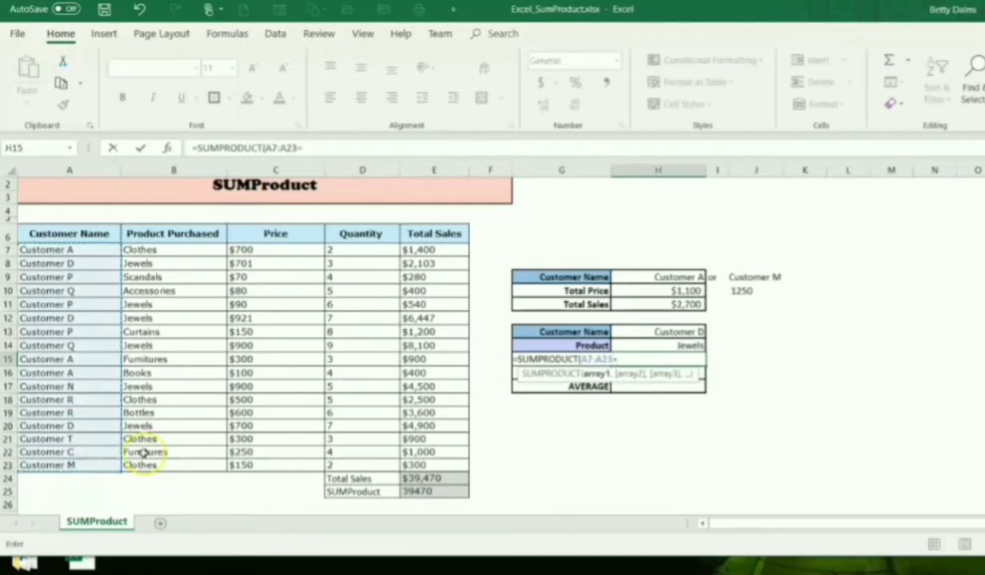
pyautogui.click(636, 332)
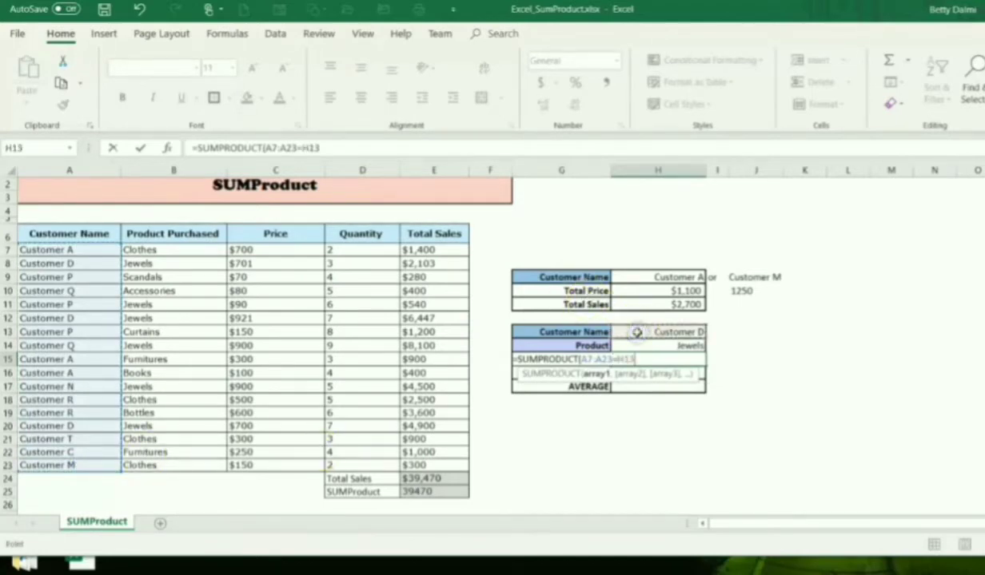
pyautogui.write(')')
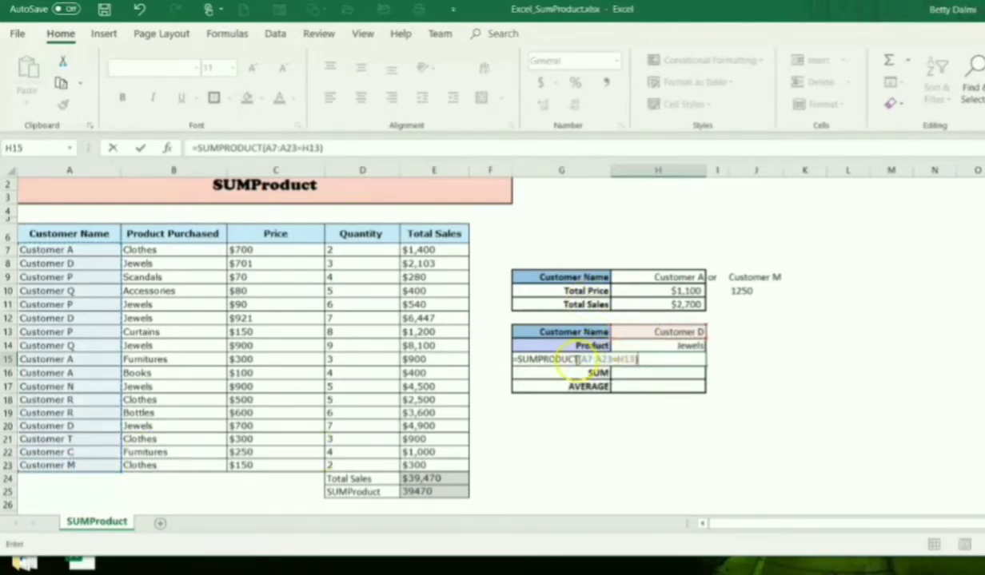
# Step: Add the product condition B7:B23=H14 for Jewels and bracket both conditions, giving a count of 3
pyautogui.click(578, 359)
pyautogui.write('(')
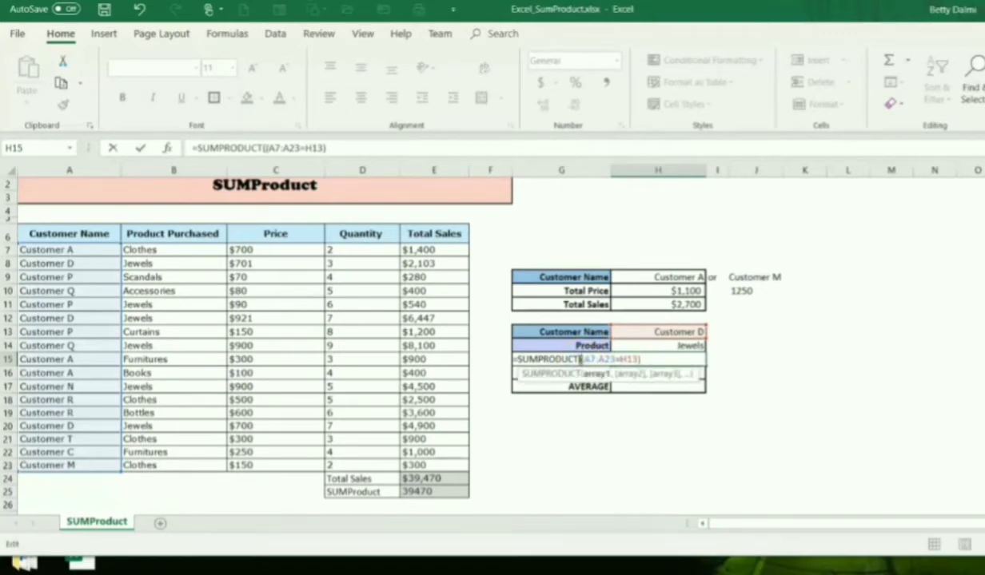
pyautogui.moveTo(580, 359); pyautogui.dragTo(654, 361)
pyautogui.moveTo(202, 249); pyautogui.dragTo(217, 465)
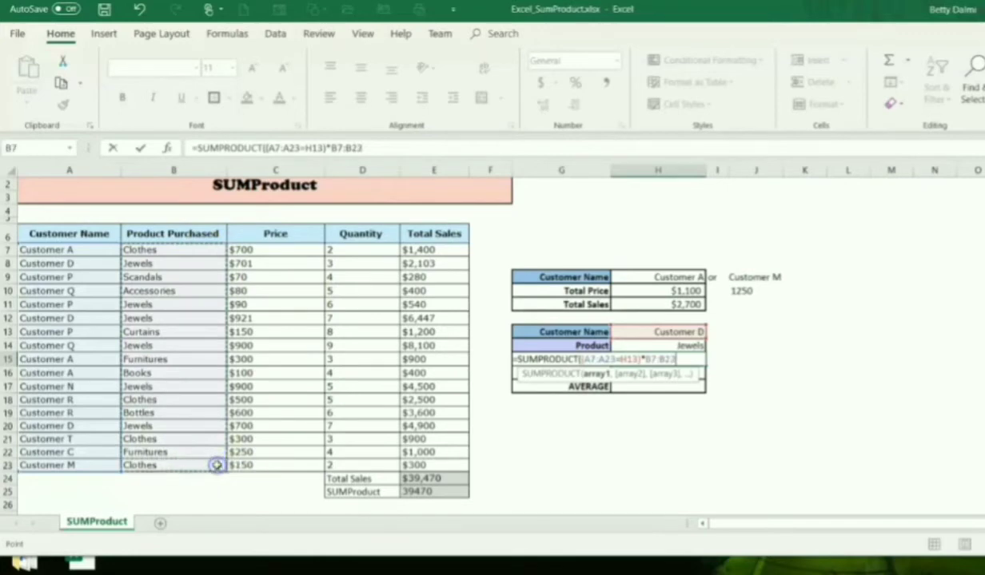
pyautogui.write('=')
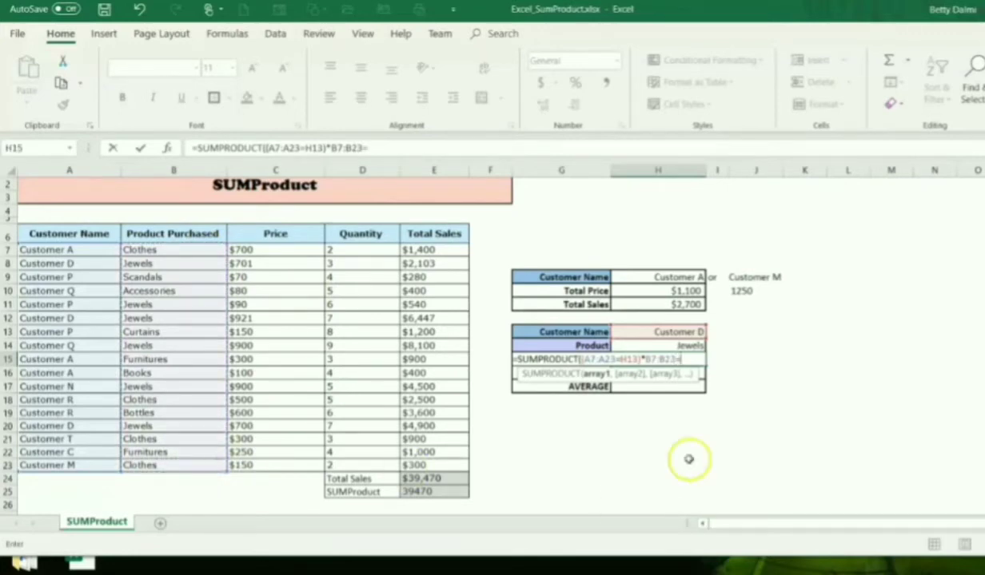
pyautogui.click(687, 345)
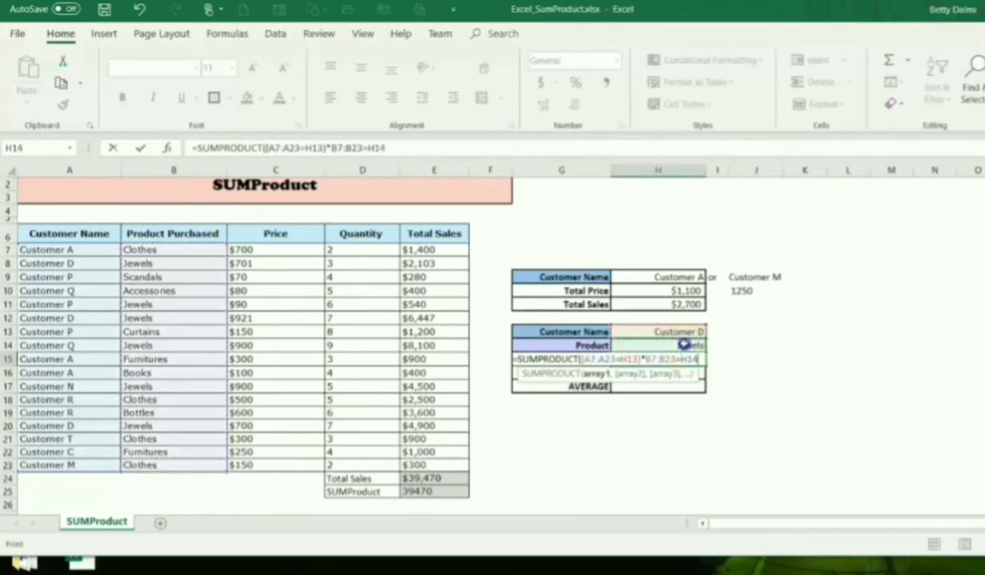
pyautogui.click(386, 148)
pyautogui.write(')')
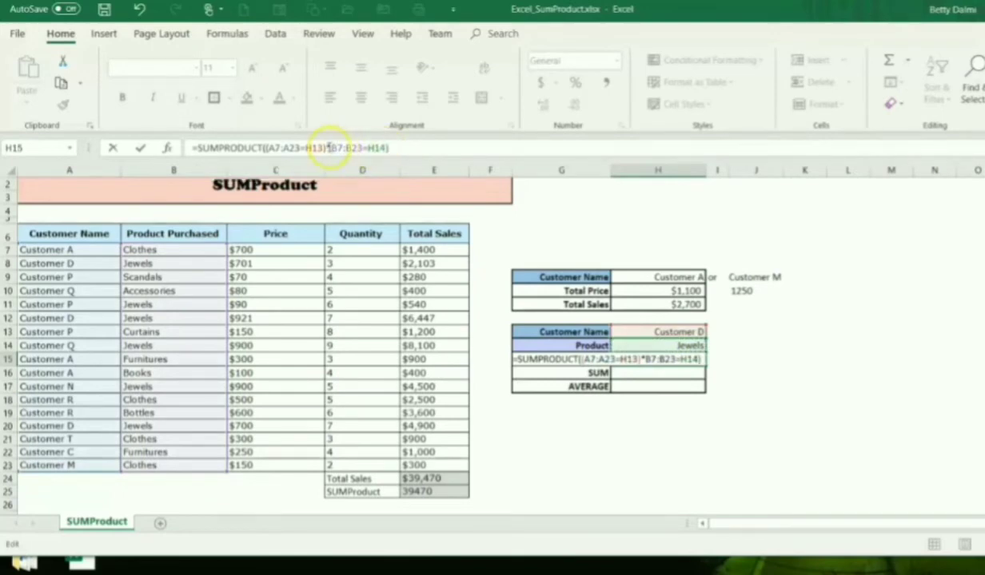
pyautogui.click(331, 148)
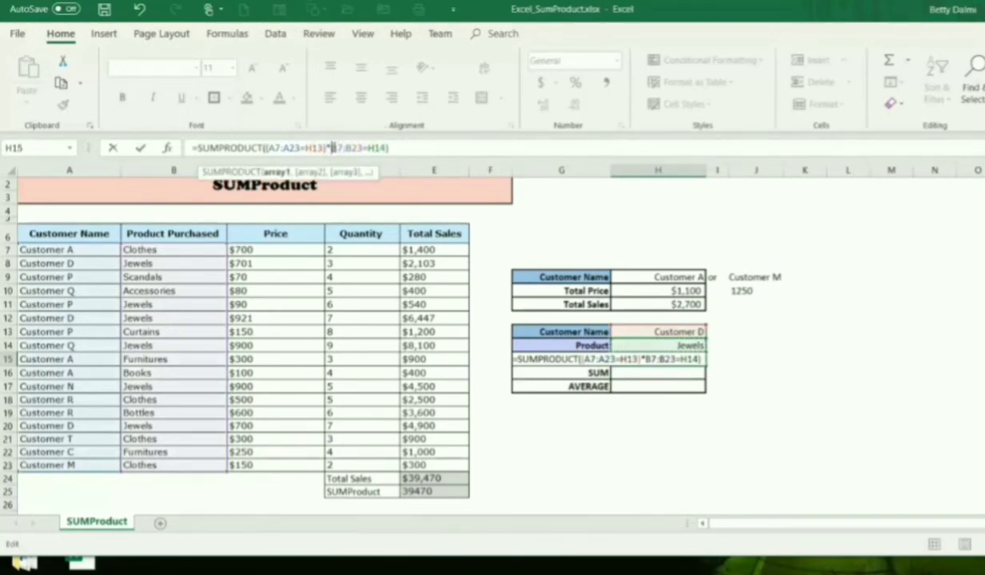
pyautogui.write('(')
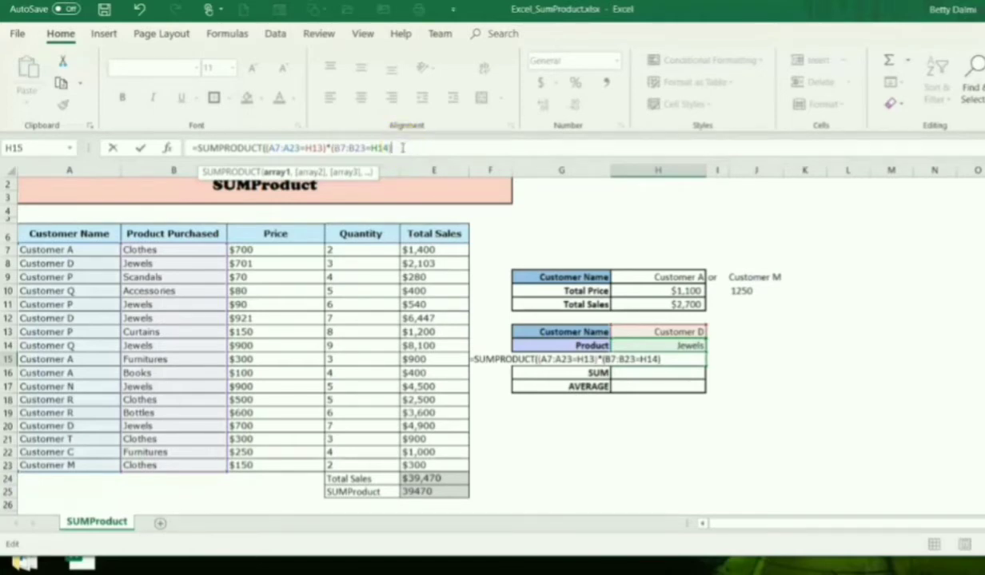
pyautogui.write(')')
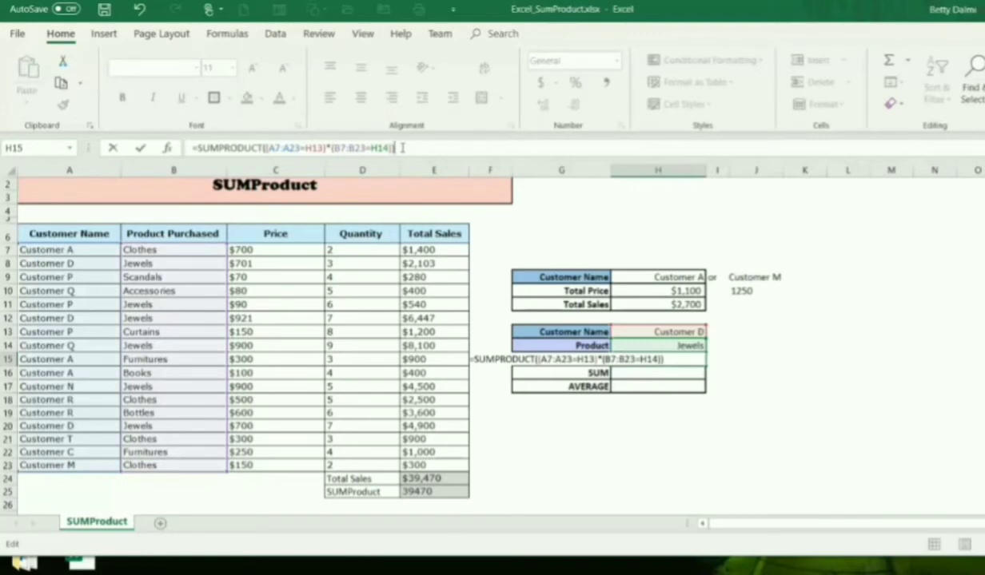
pyautogui.press('Return')
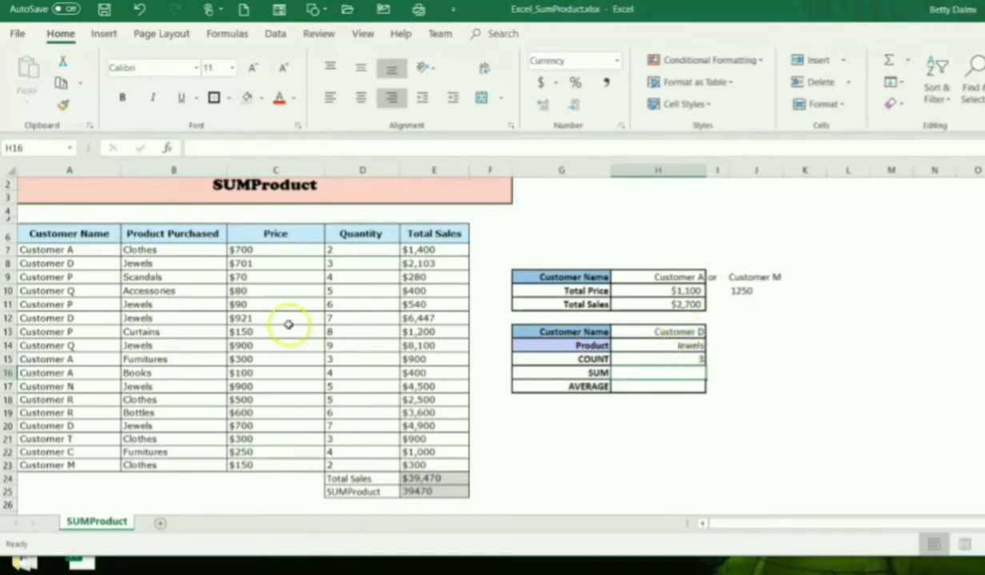
# Step: Fill Customer D's Jewels cells B8, B12 and B20 yellow
pyautogui.click(36, 266)
pyautogui.press('Right')
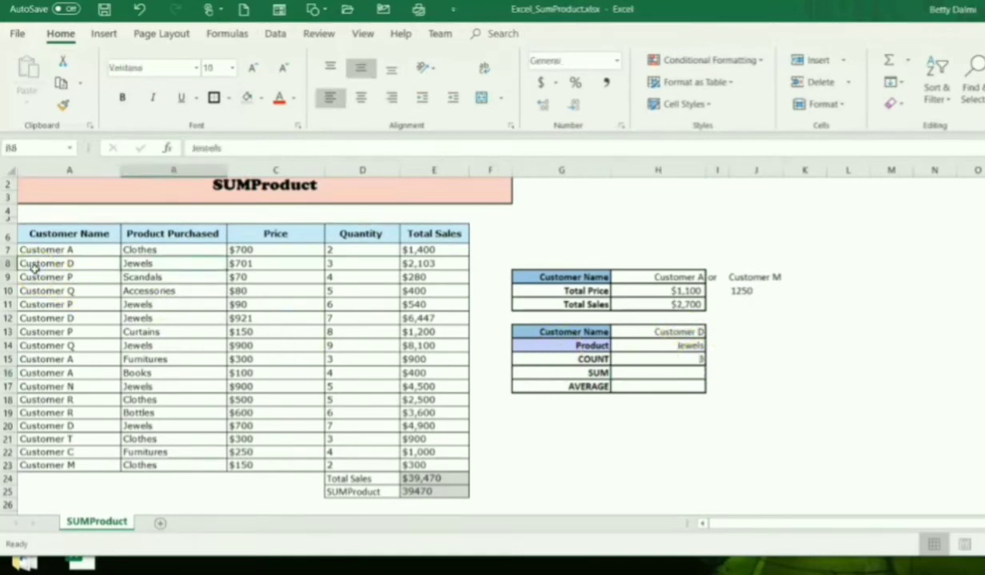
pyautogui.click(261, 100)
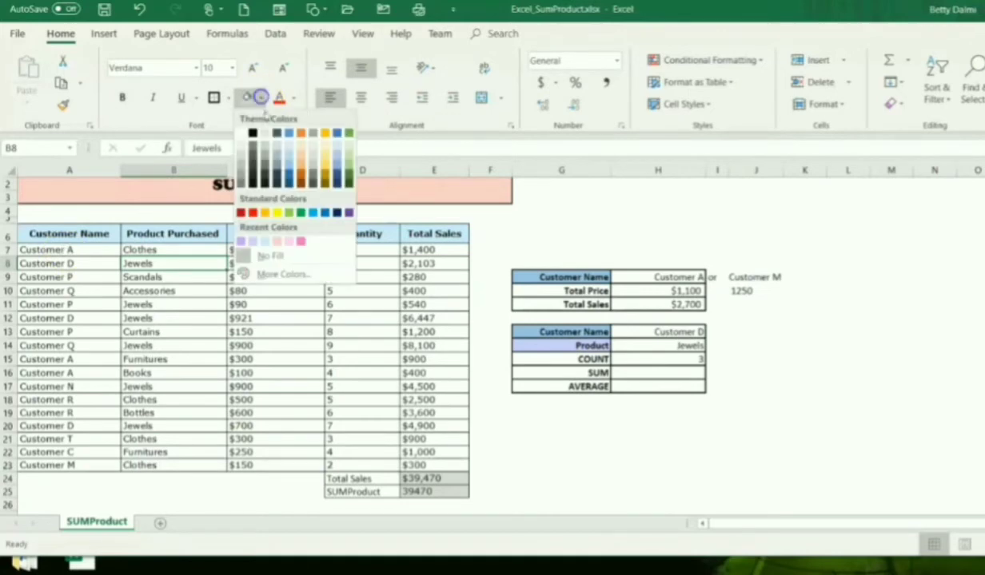
pyautogui.click(272, 209)
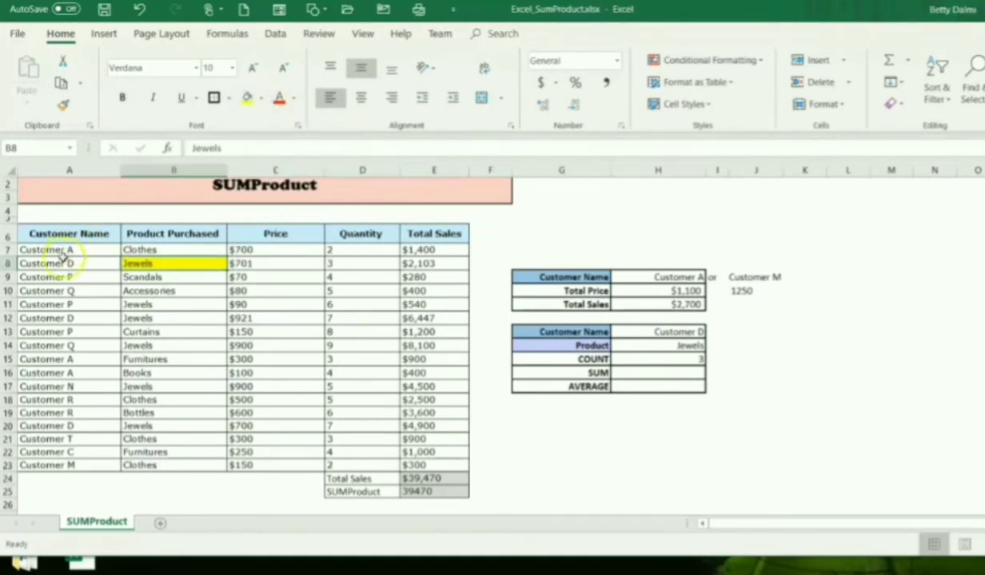
pyautogui.click(144, 318)
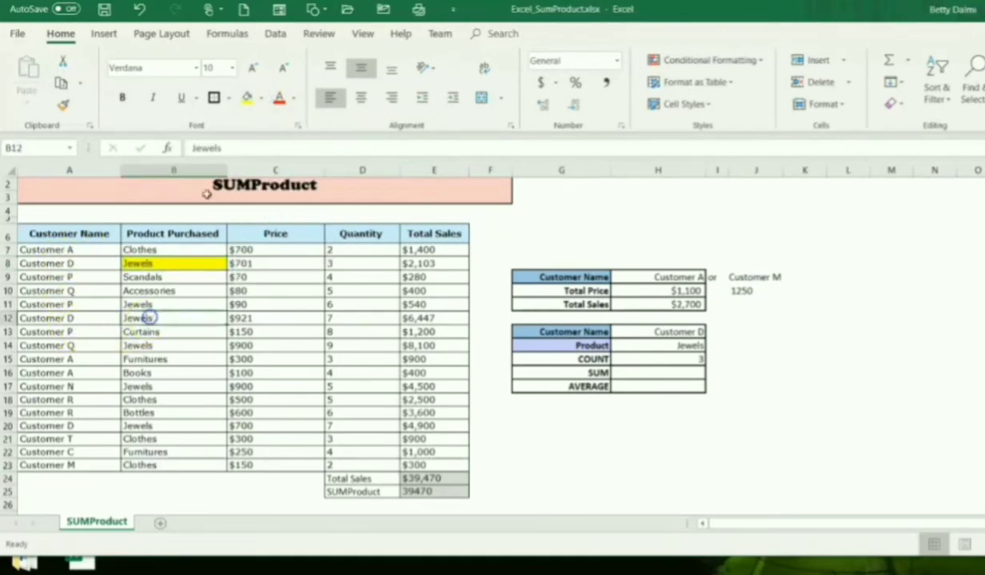
pyautogui.click(247, 97)
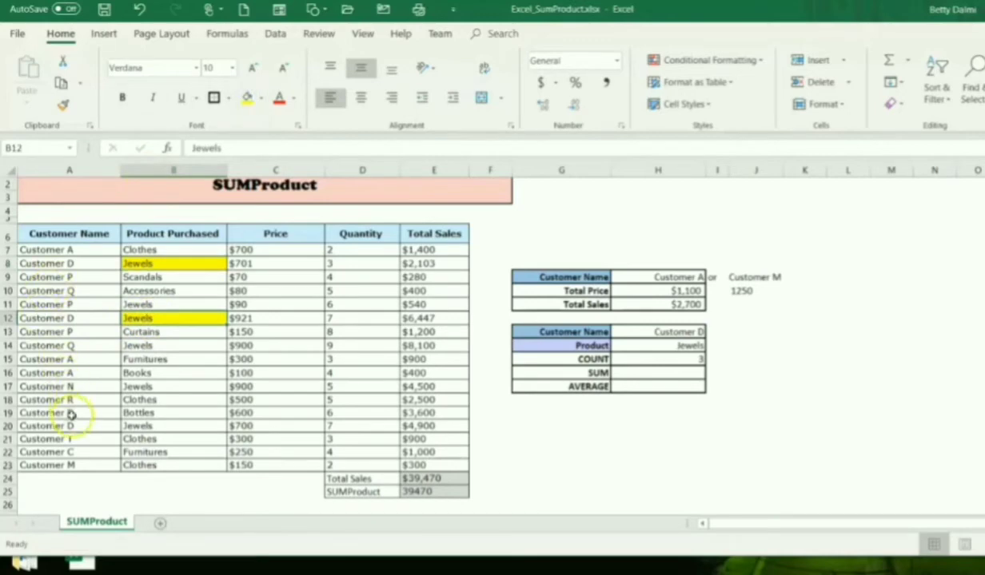
pyautogui.click(140, 426)
pyautogui.click(247, 98)
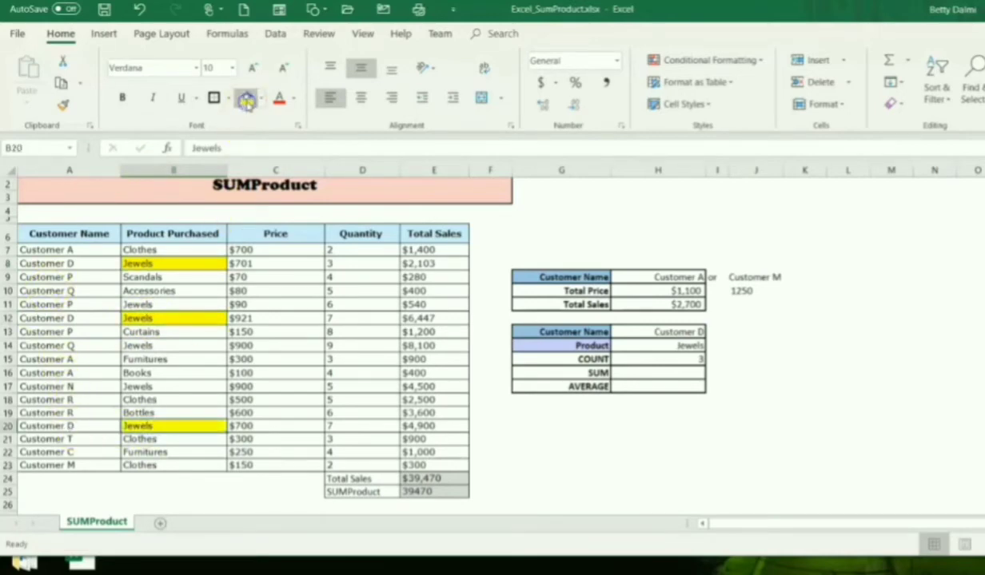
# Step: Choose Customer Q in H13 so the Jewels COUNT becomes 1
pyautogui.click(696, 331)
pyautogui.click(713, 331)
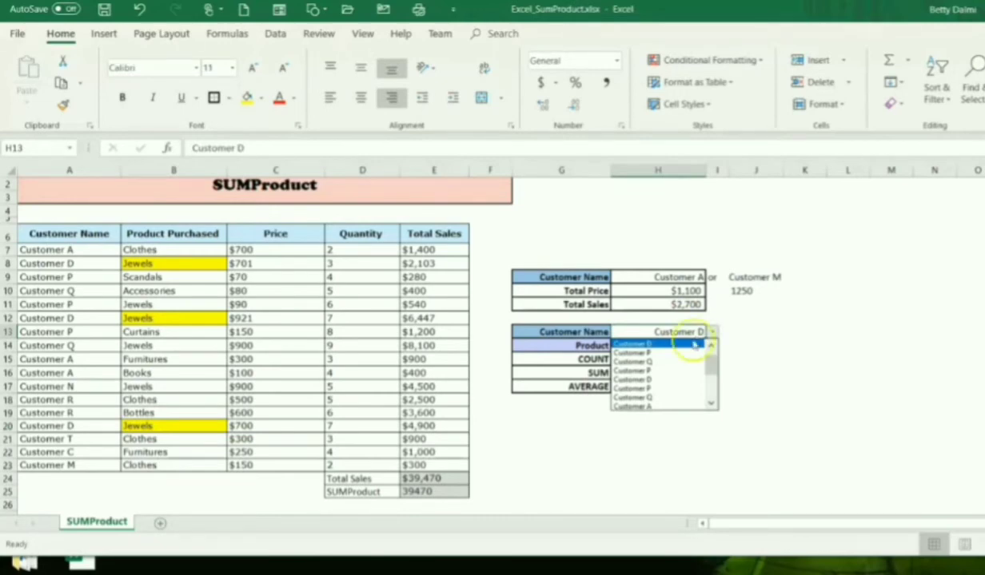
pyautogui.click(655, 361)
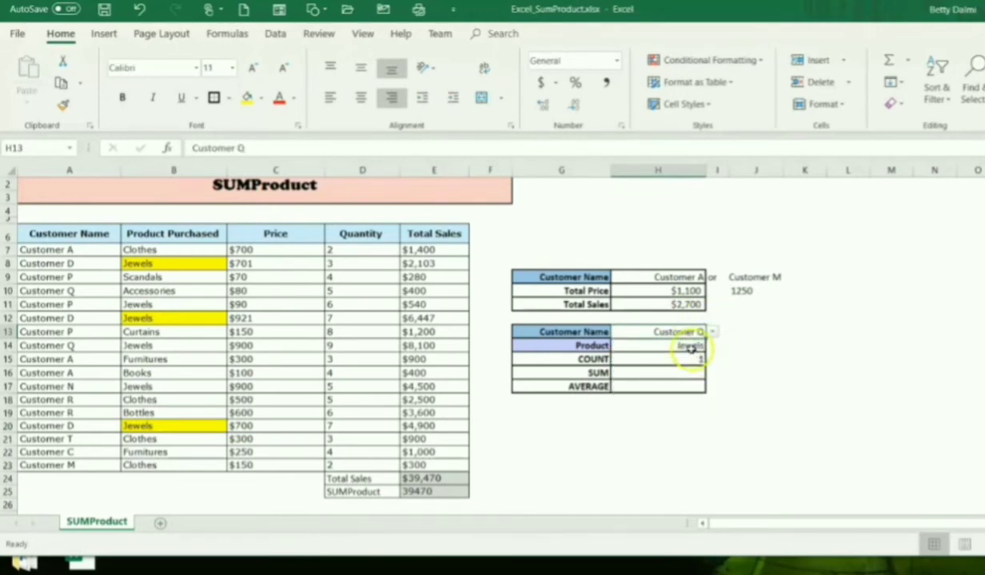
# Step: Review Customer Q's Accessories and Jewels purchases against the COUNT formula in H15
pyautogui.click(148, 291)
pyautogui.click(166, 348)
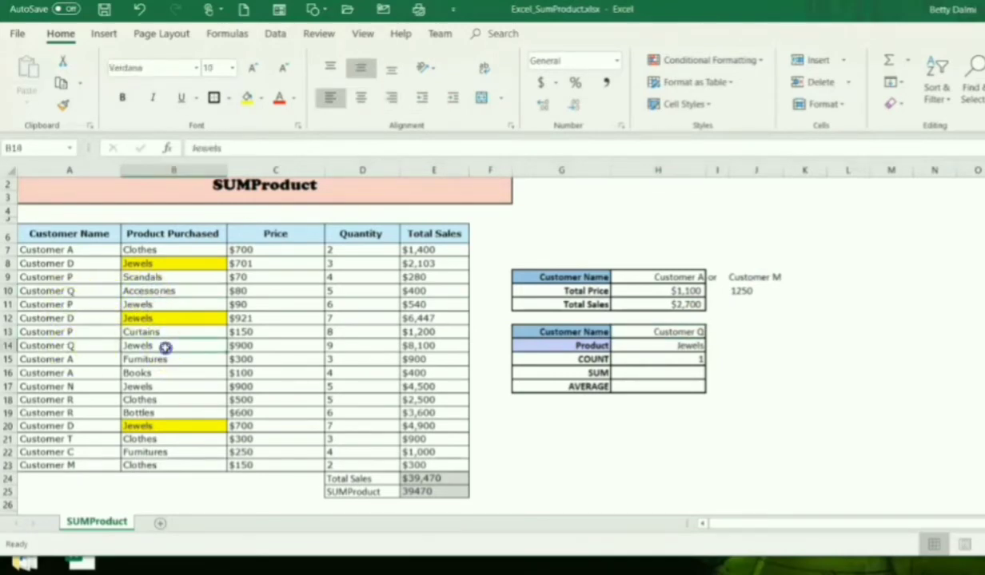
pyautogui.click(678, 360)
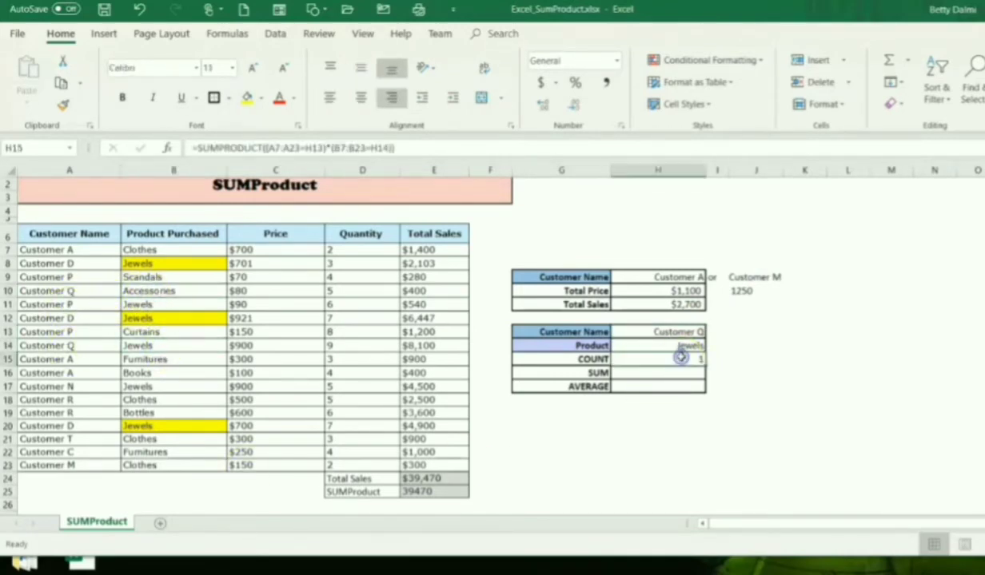
pyautogui.click(583, 359)
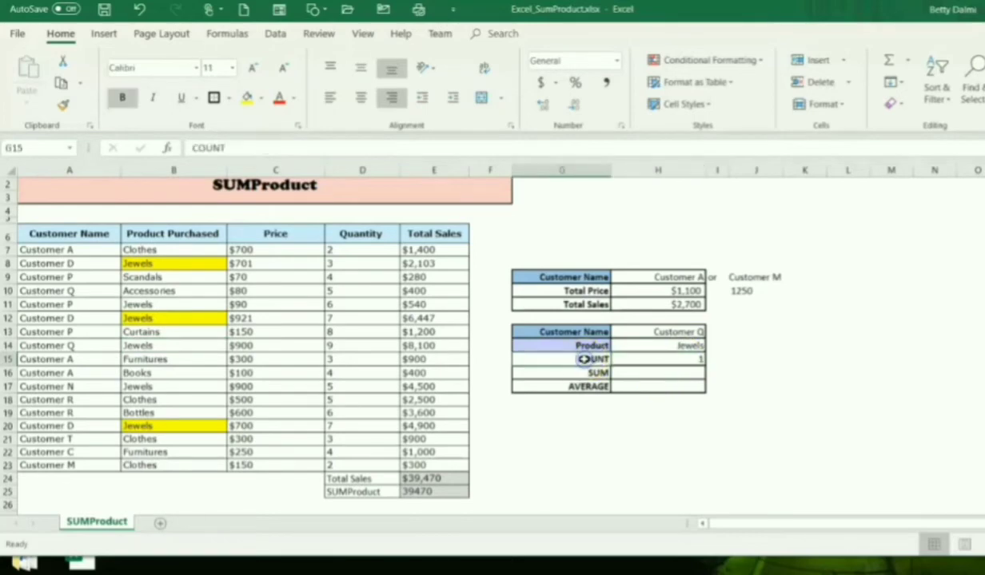
pyautogui.press('Right')
pyautogui.press('Down')
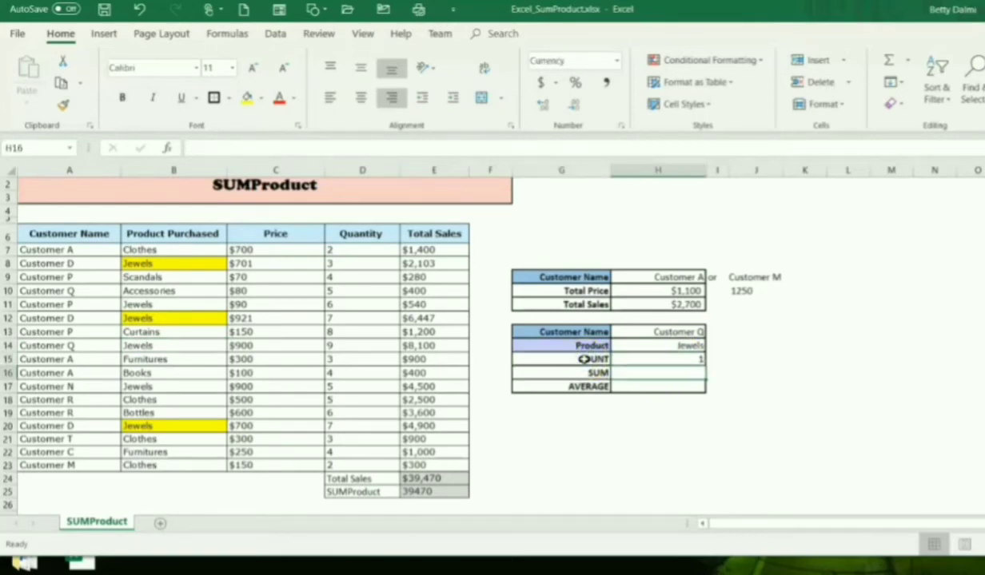
# Step: In H16, start a SUMPRODUCT formula with the bracketed condition A7:A23=H13 for the chosen customer
pyautogui.write('=s')
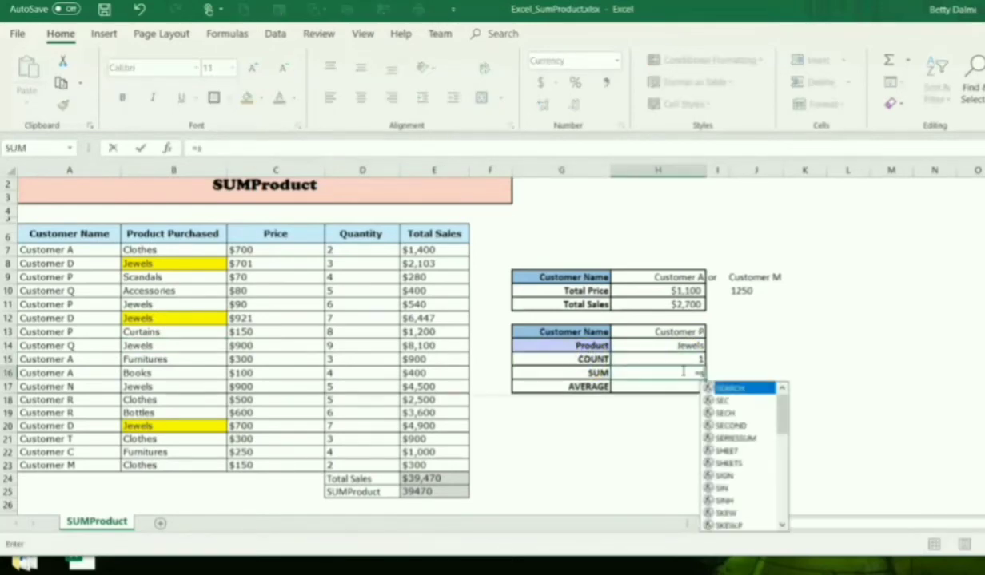
pyautogui.write('ump')
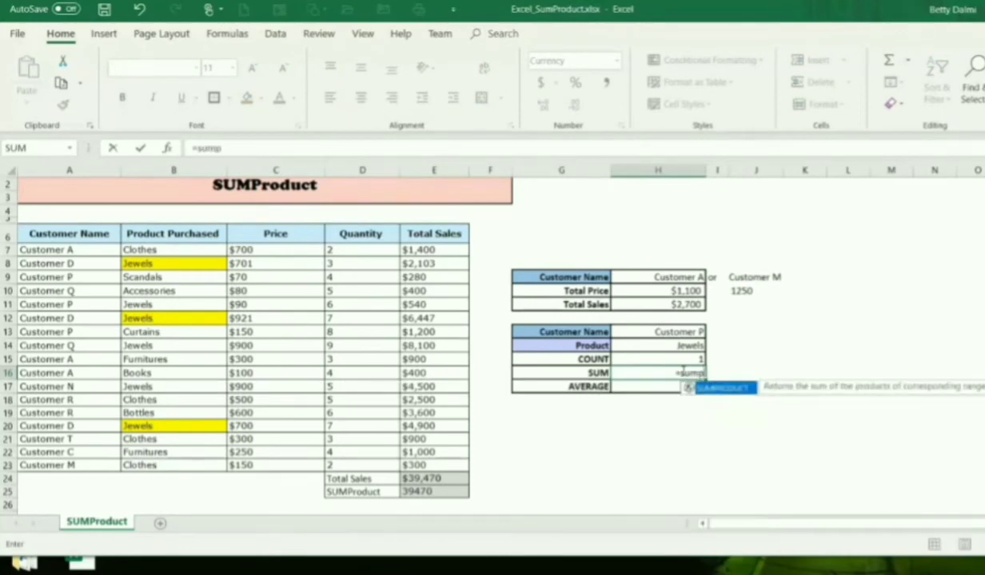
pyautogui.press('Tab')
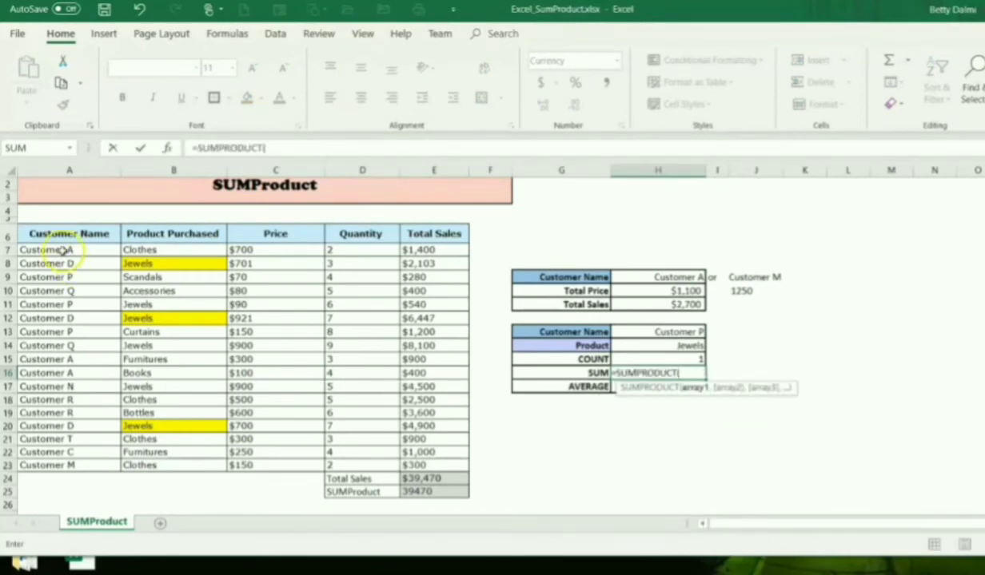
pyautogui.moveTo(67, 249); pyautogui.dragTo(78, 463)
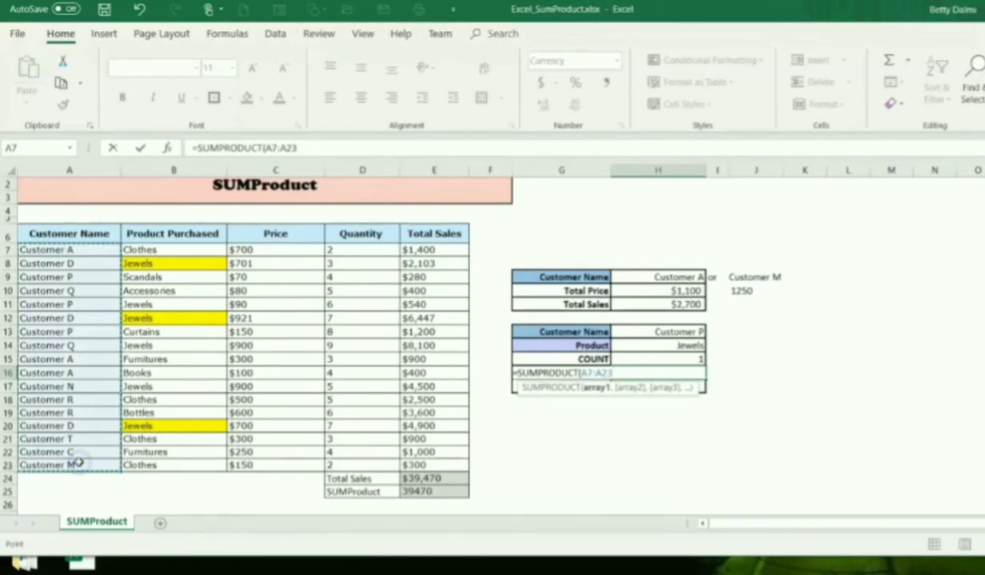
pyautogui.write('*')
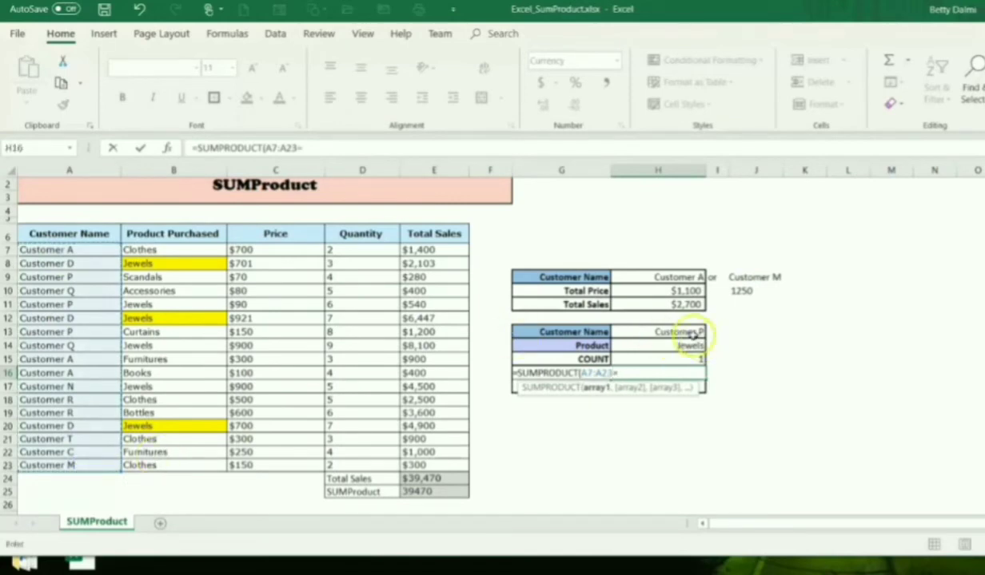
pyautogui.click(692, 334)
pyautogui.write(')')
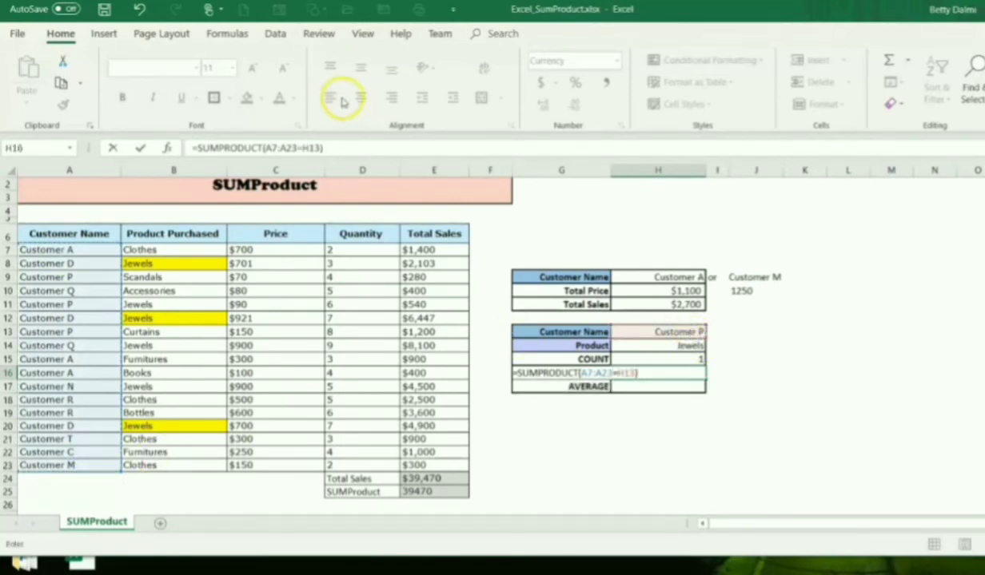
pyautogui.click(264, 148)
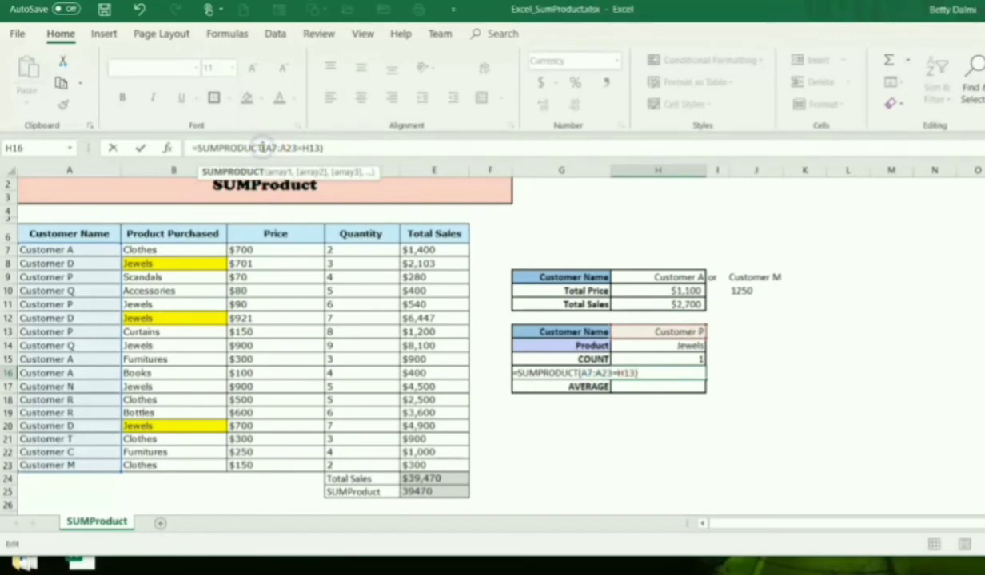
pyautogui.write('(')
pyautogui.click(333, 148)
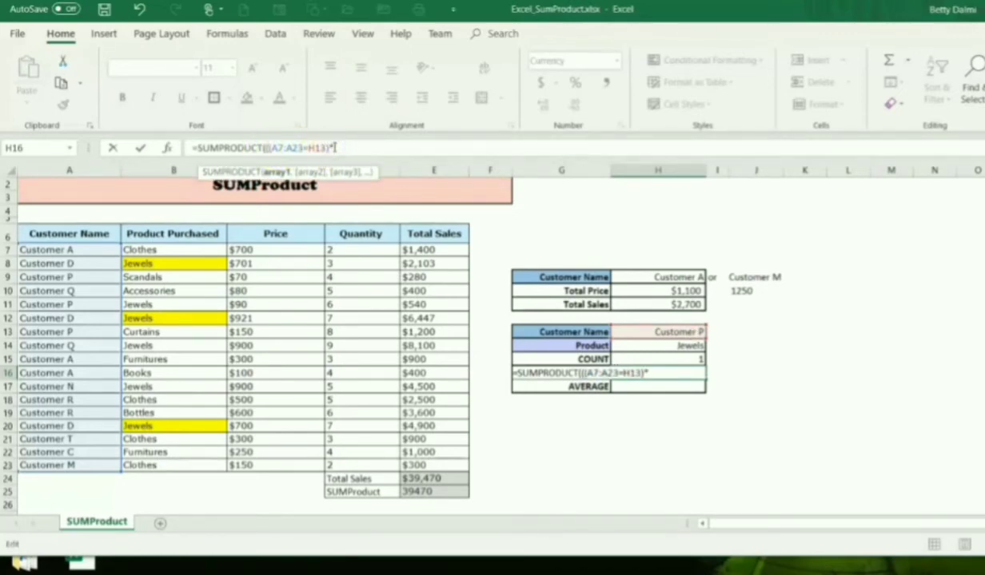
# Step: Multiply by the product condition B7:B23=H14 and the Price range C7:C23, returning $90
pyautogui.moveTo(154, 250); pyautogui.dragTo(186, 463)
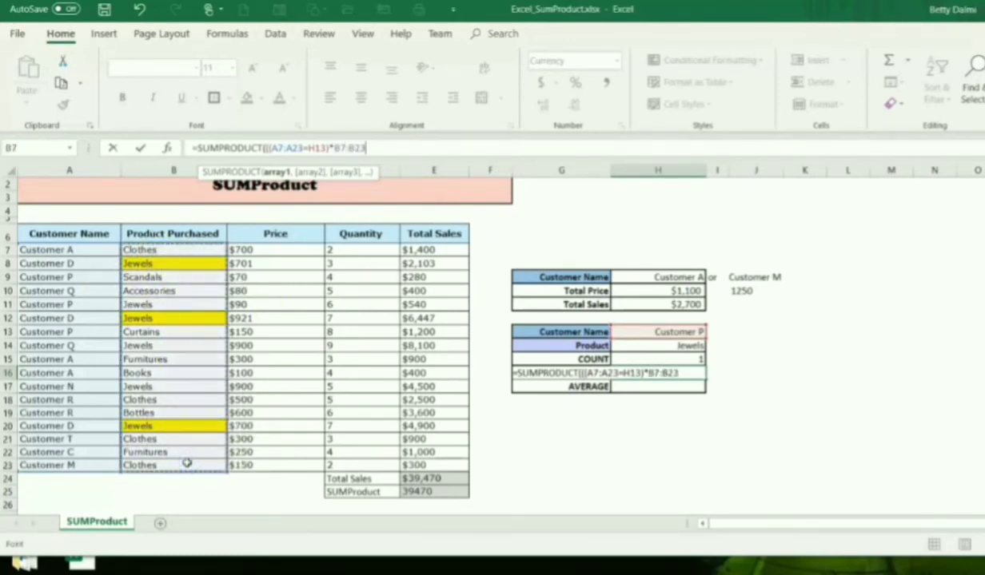
pyautogui.write('=')
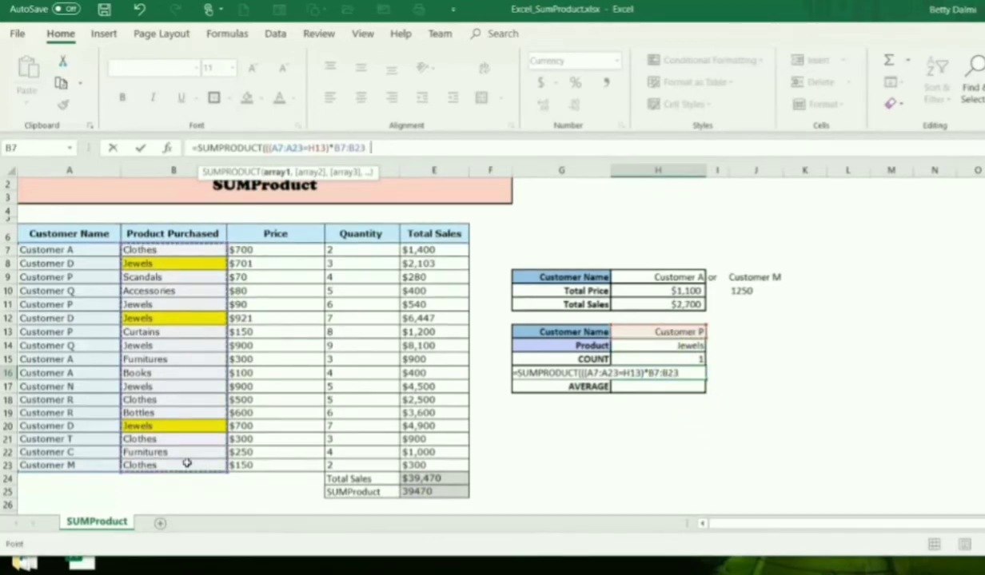
pyautogui.write('=')
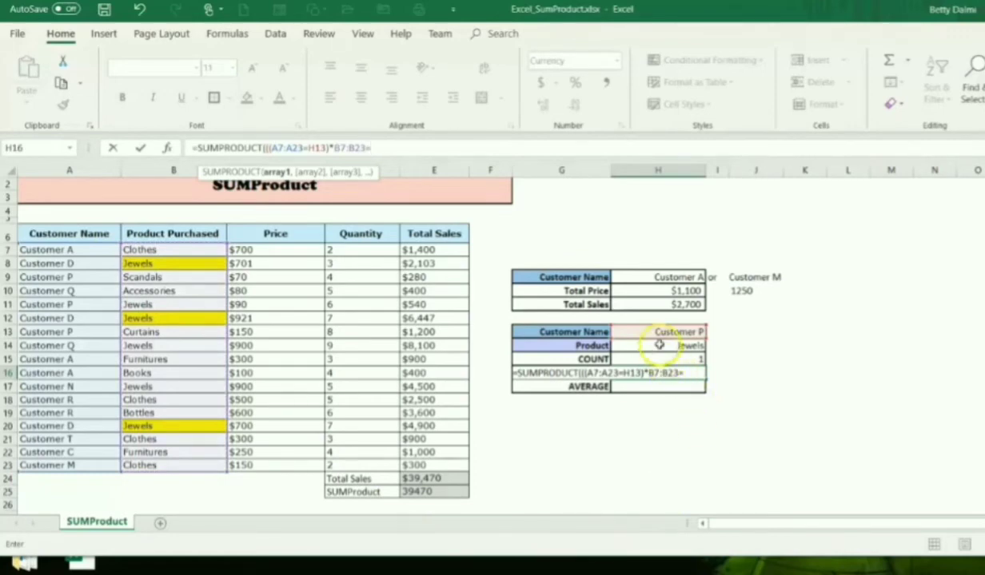
pyautogui.click(659, 345)
pyautogui.write(')')
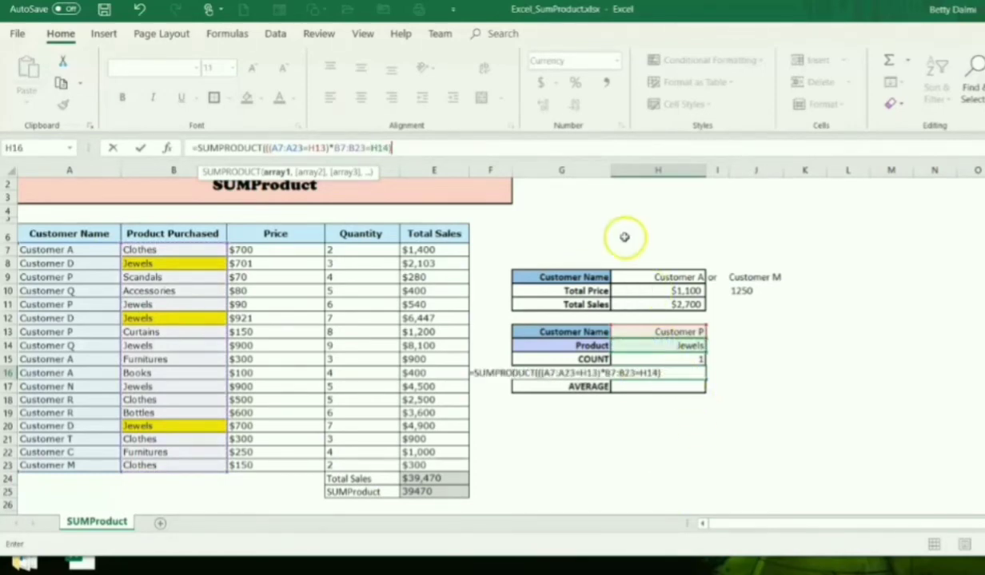
pyautogui.click(335, 147)
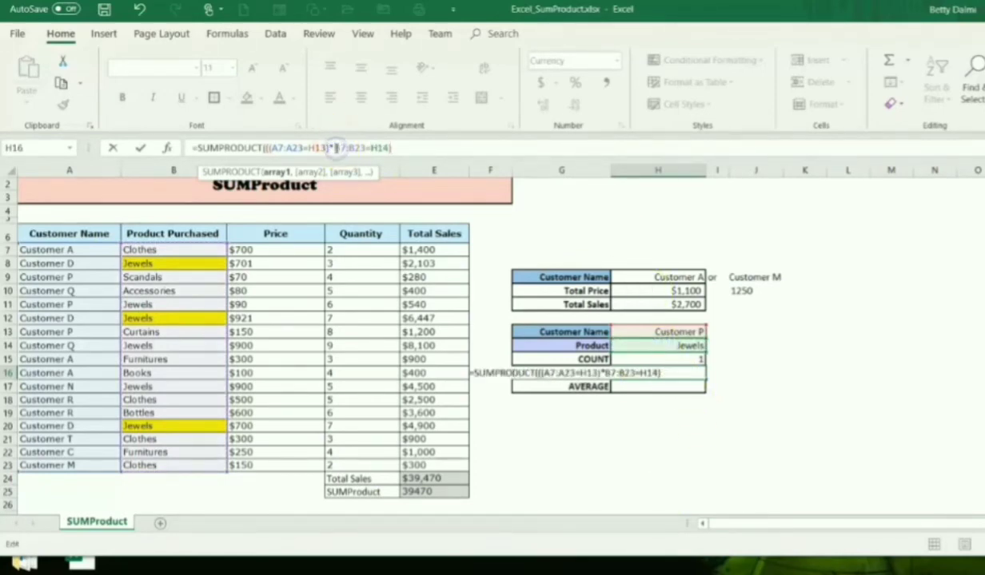
pyautogui.write('(')
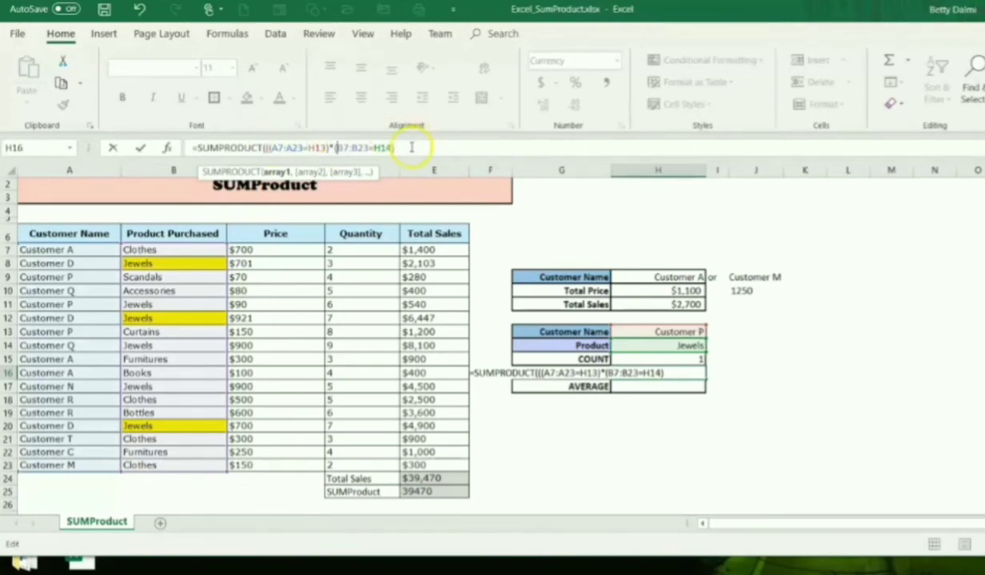
pyautogui.click(411, 147)
pyautogui.write(')*')
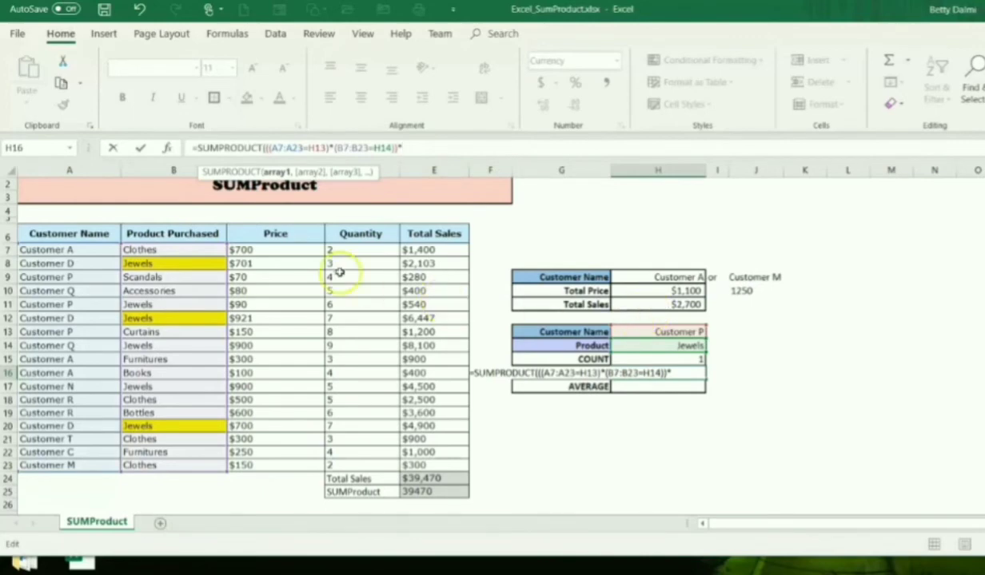
pyautogui.moveTo(290, 253); pyautogui.dragTo(287, 462)
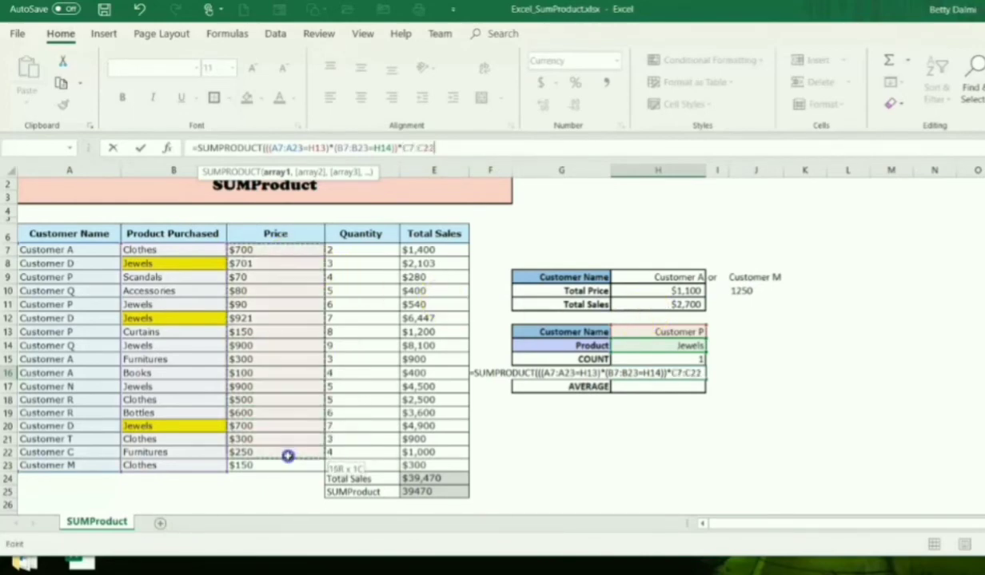
pyautogui.write(')')
pyautogui.press('Return')
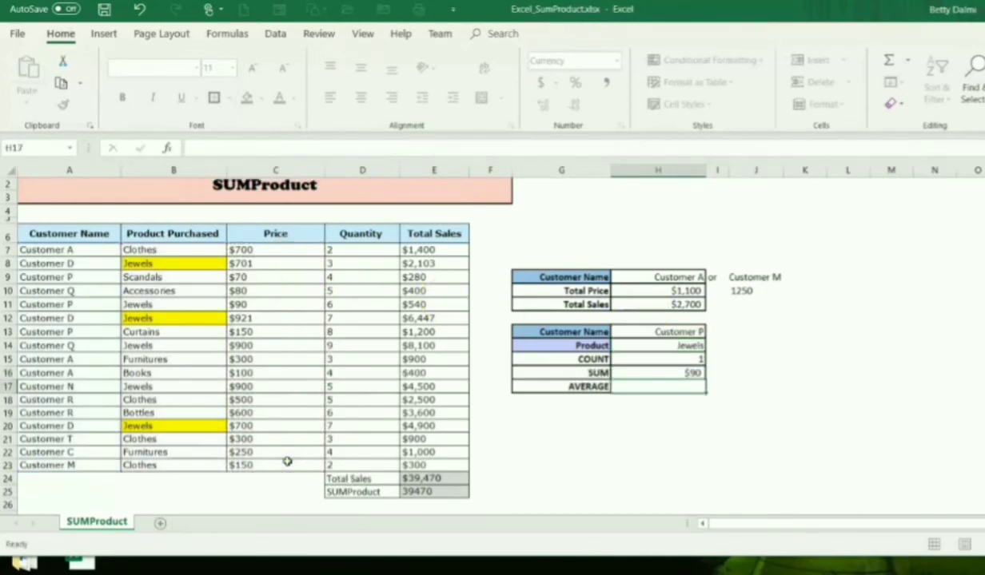
pyautogui.click(48, 306)
pyautogui.press('Right')
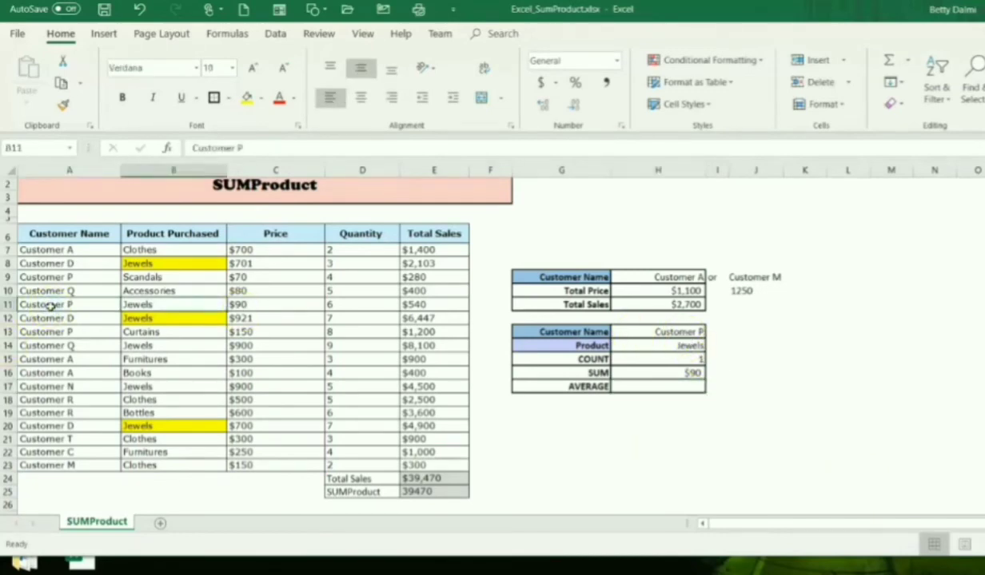
pyautogui.press('Right')
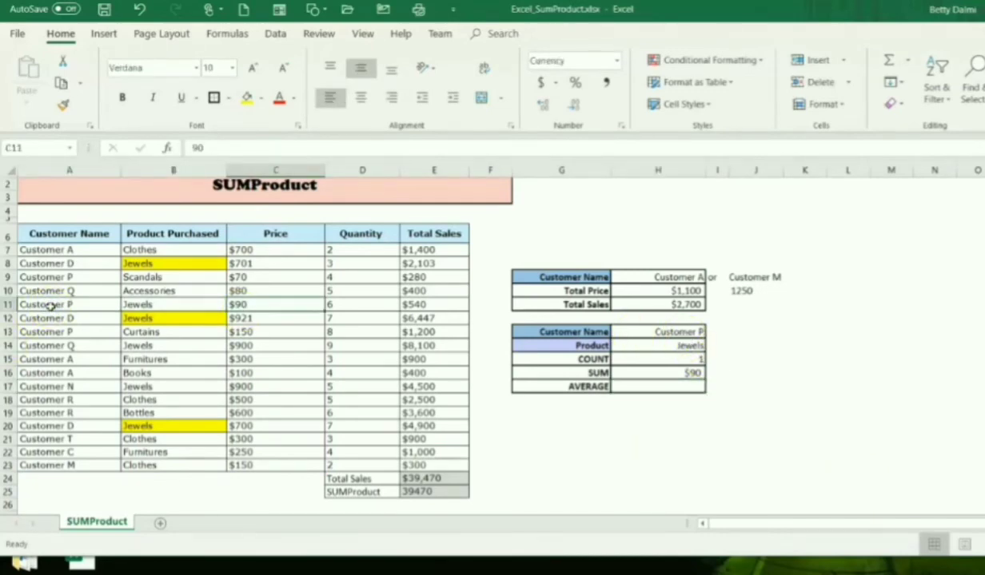
pyautogui.click(663, 387)
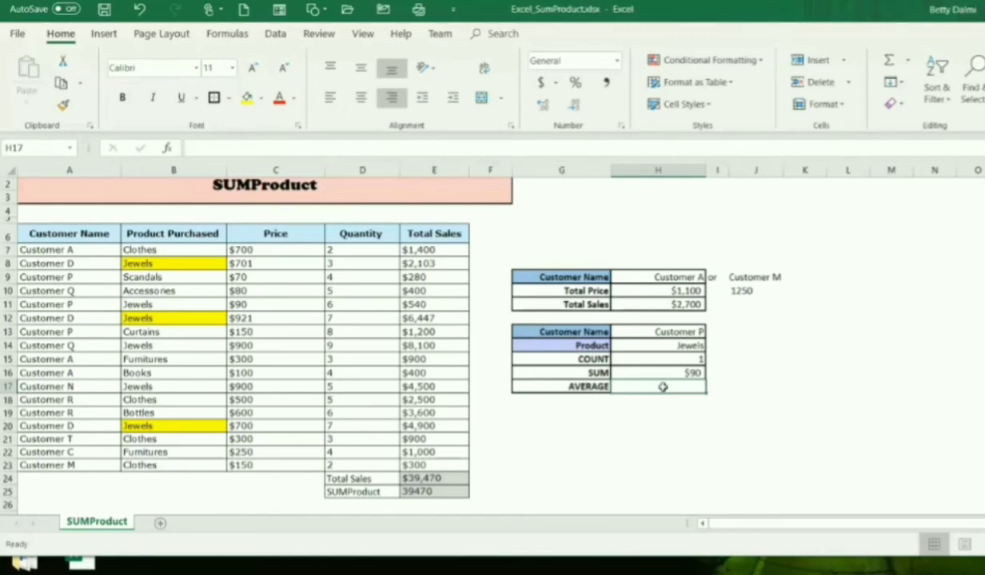
pyautogui.click(662, 359)
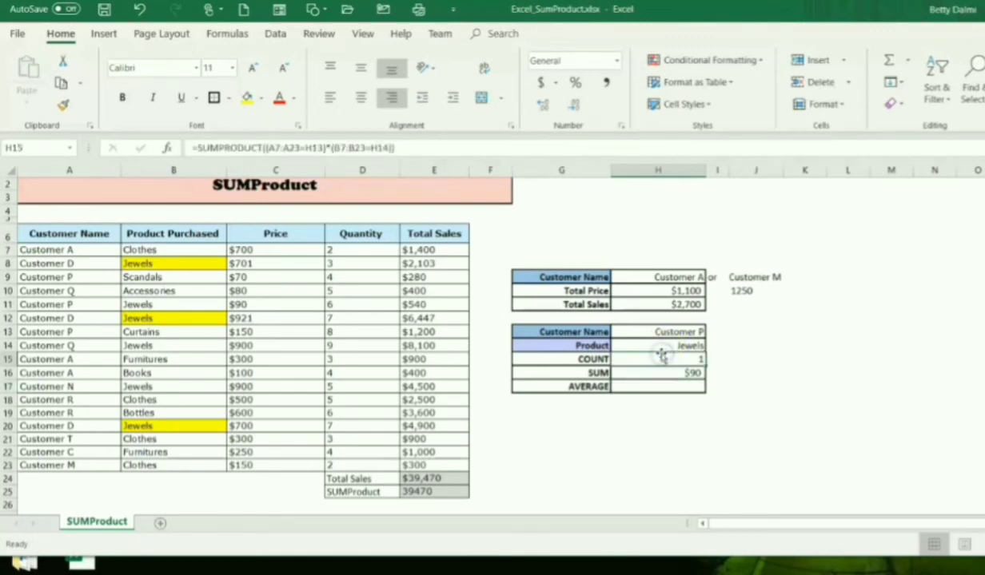
pyautogui.press('Down')
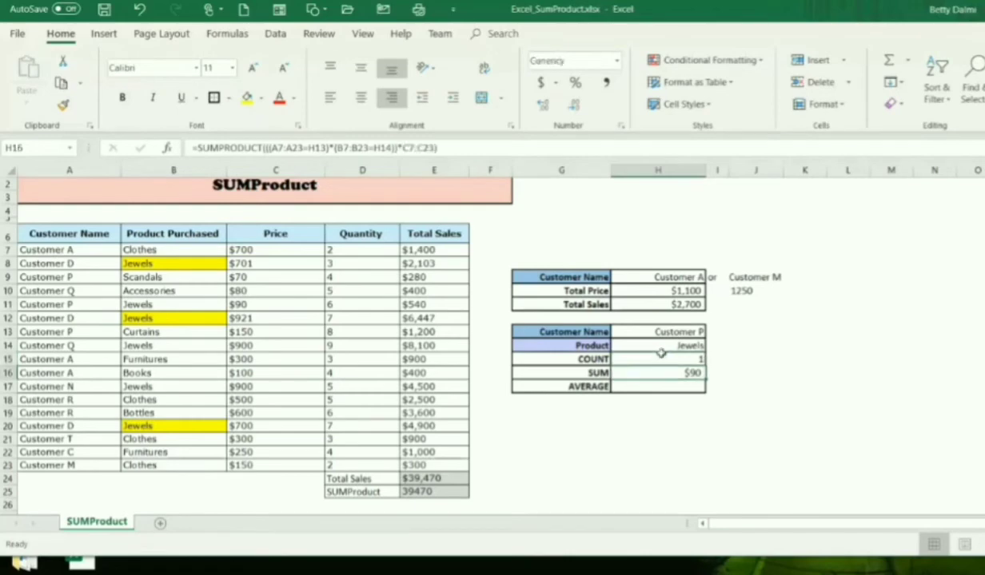
pyautogui.press('Down')
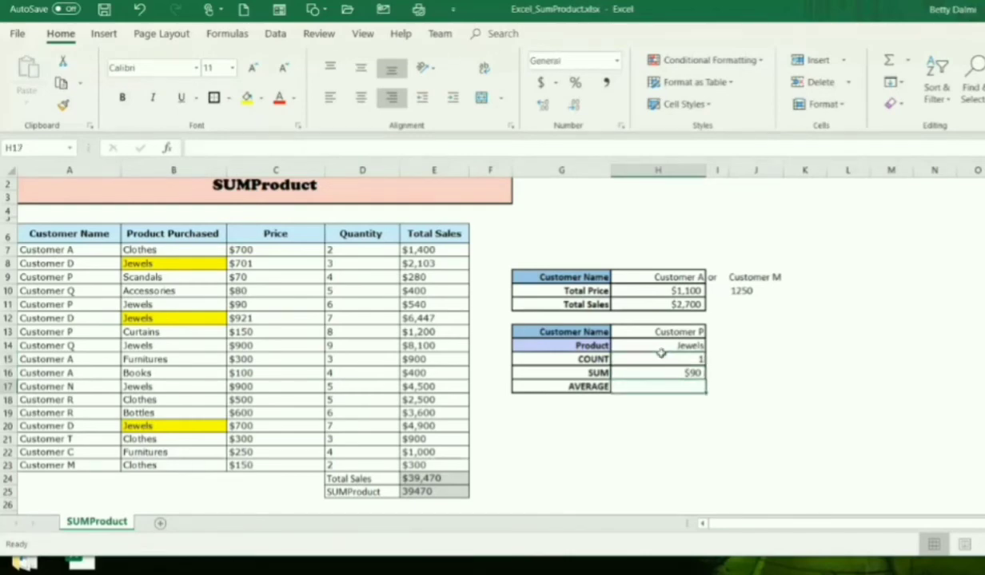
# Step: In H17, begin a SUMPRODUCT formula with the bracketed customer condition A7:A23=H13
pyautogui.write('=')
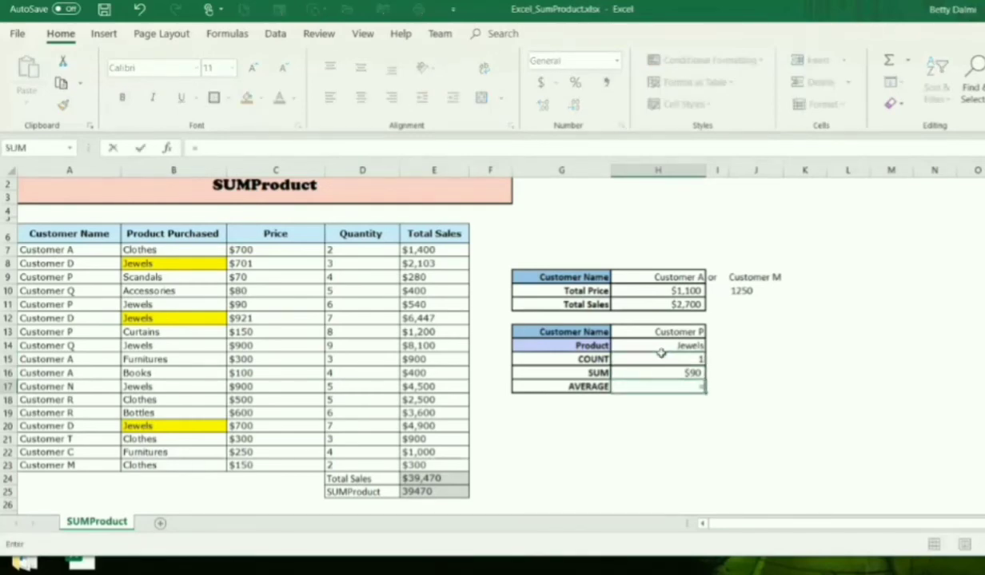
pyautogui.write('sump')
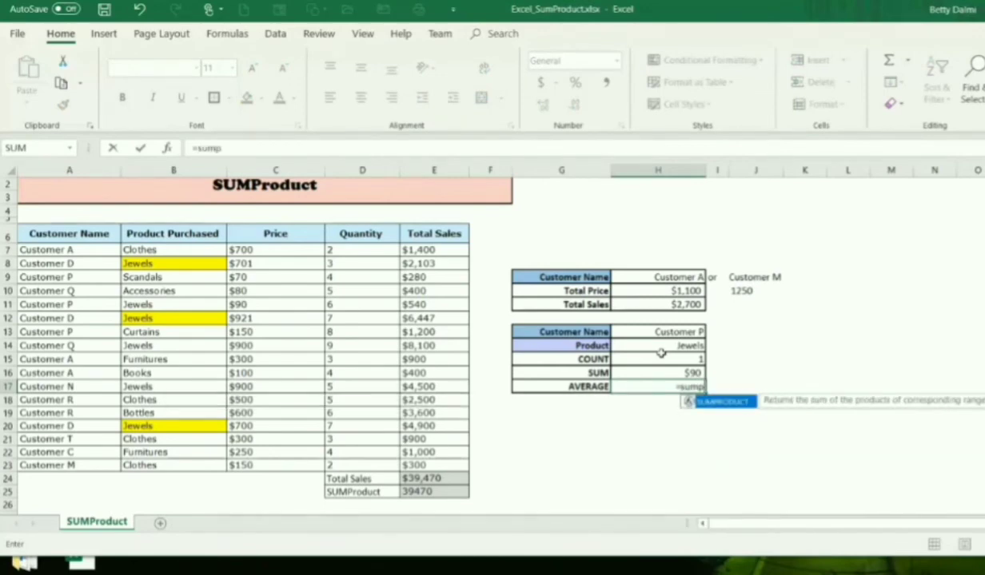
pyautogui.press('Tab')
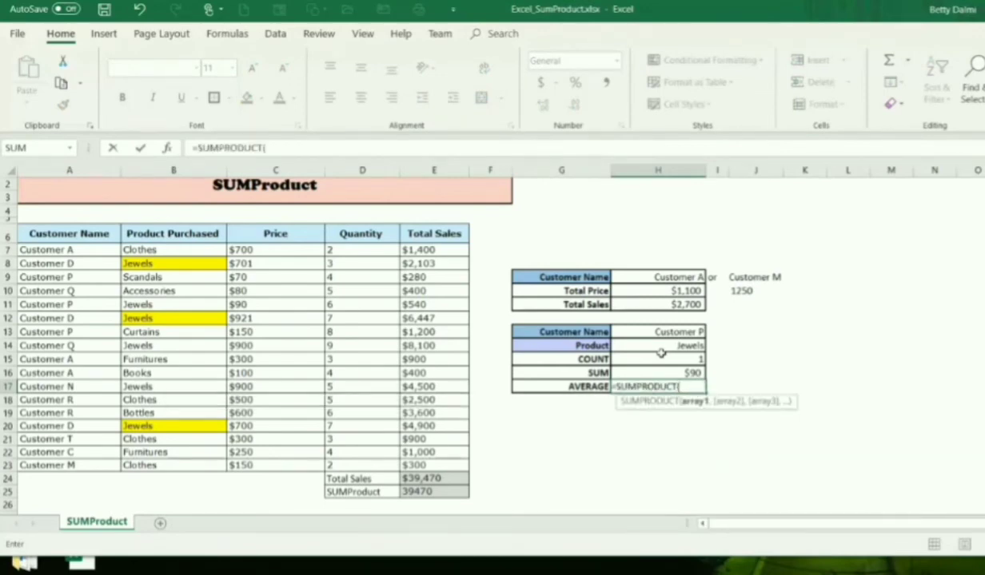
pyautogui.moveTo(72, 251); pyautogui.dragTo(77, 466)
pyautogui.write('=')
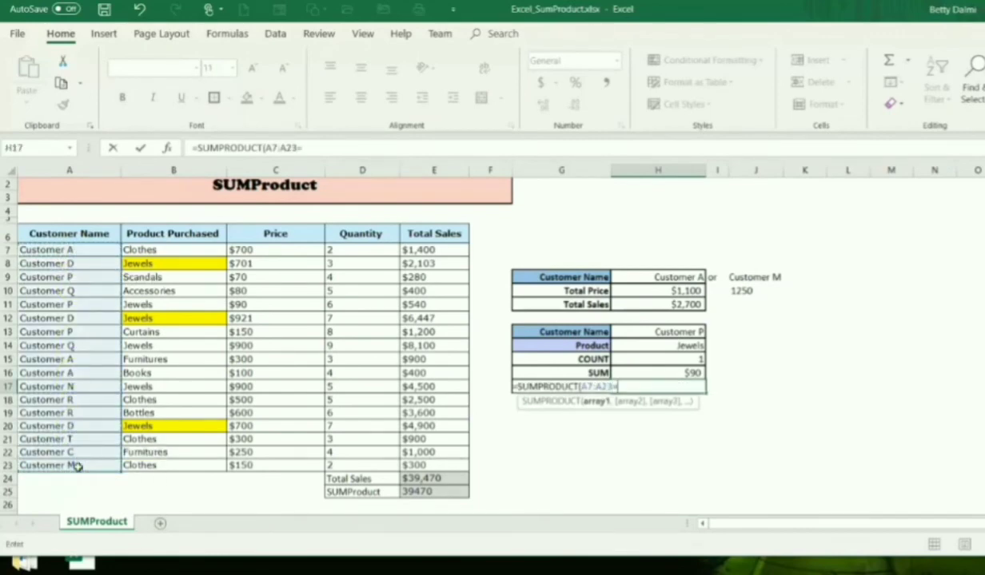
pyautogui.click(639, 329)
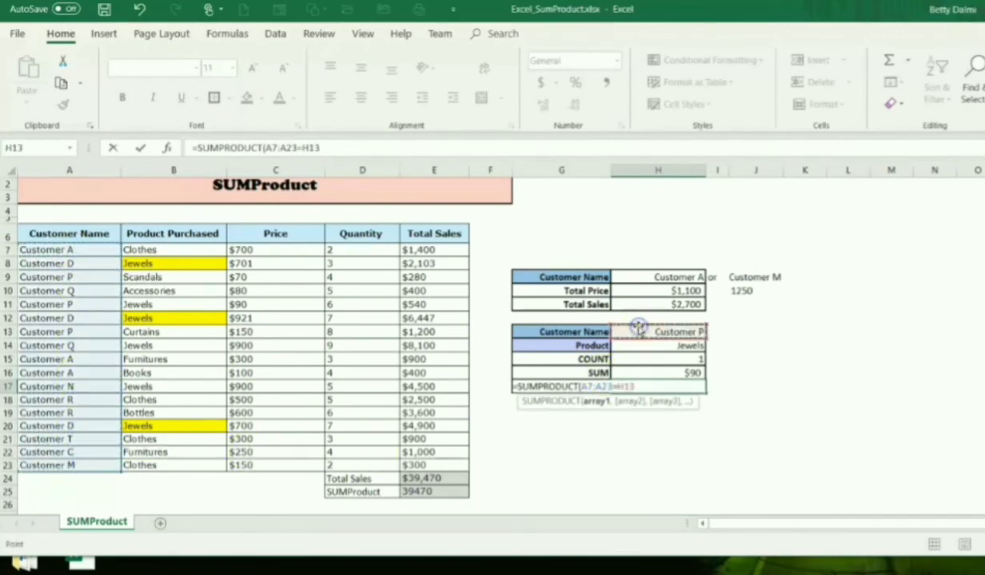
pyautogui.write(')')
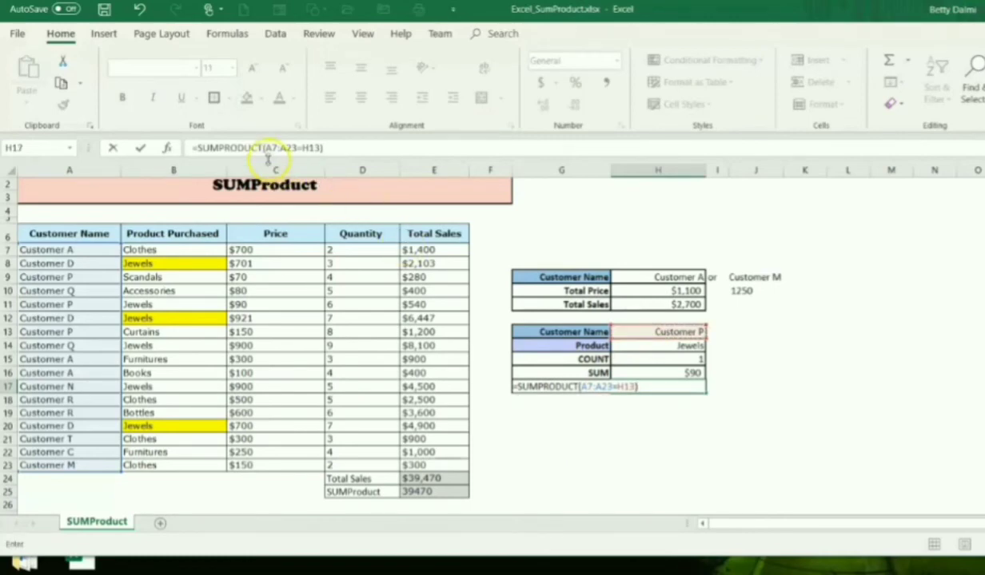
pyautogui.click(262, 148)
pyautogui.write('(')
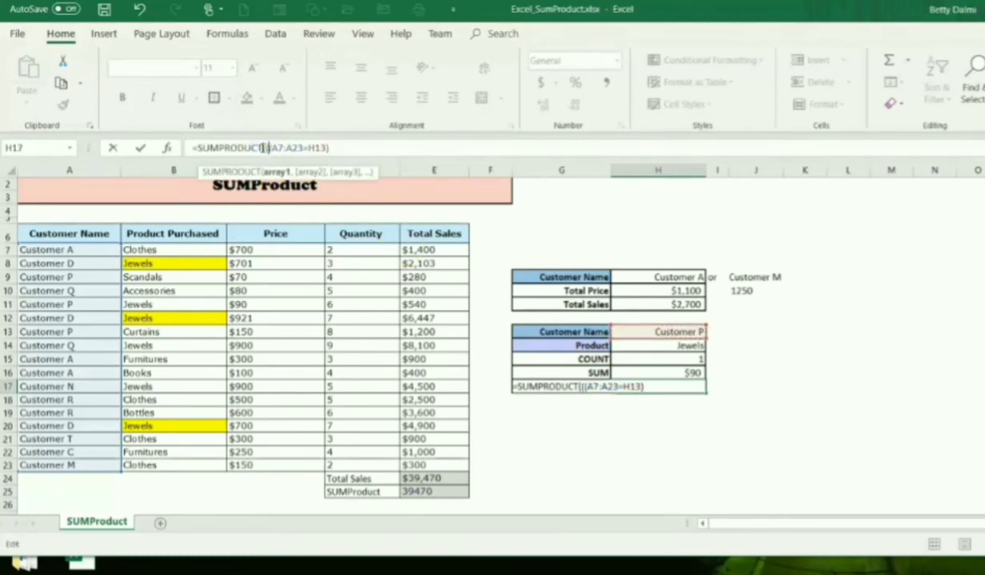
pyautogui.click(342, 149)
# Step: Add the product condition B7:B23=H14, multiply by Total Sales E7:E23, and divide by H15
pyautogui.moveTo(191, 250); pyautogui.dragTo(193, 459)
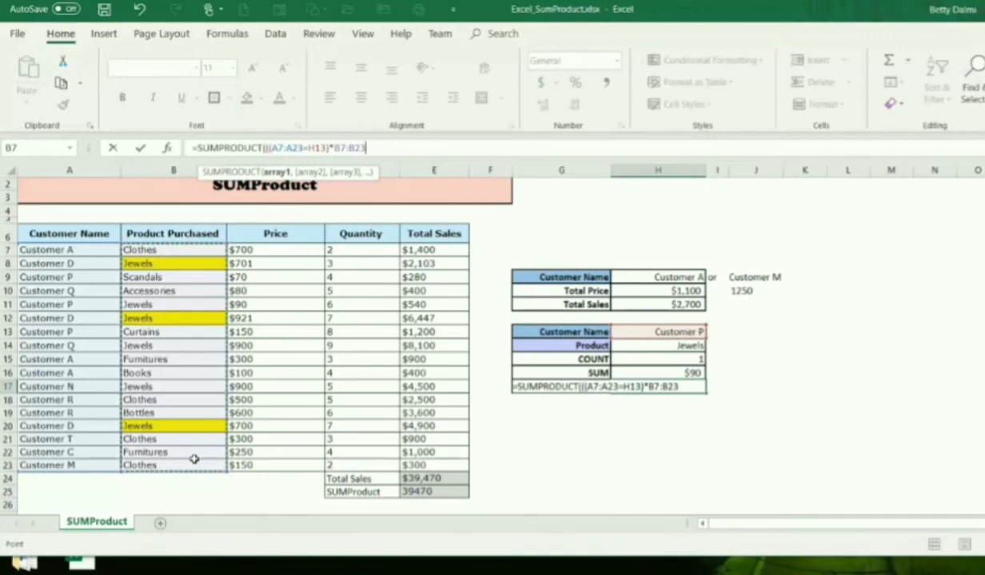
pyautogui.write('=')
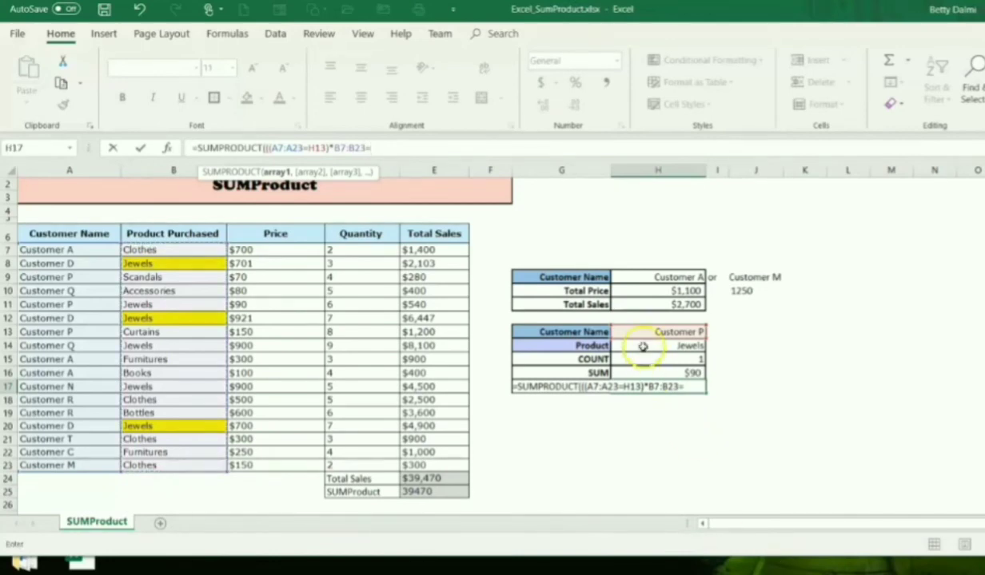
pyautogui.click(642, 345)
pyautogui.write(')')
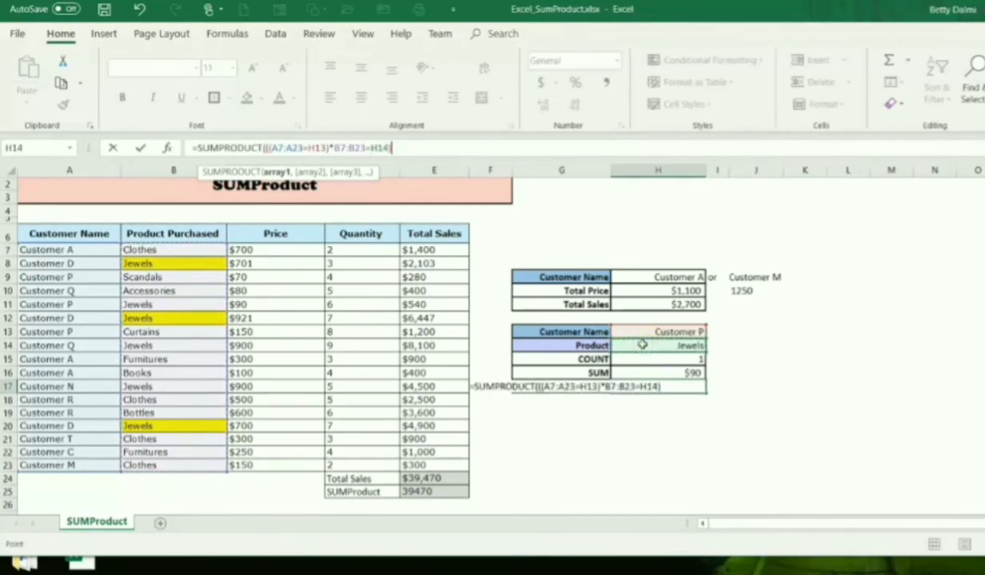
pyautogui.click(335, 147)
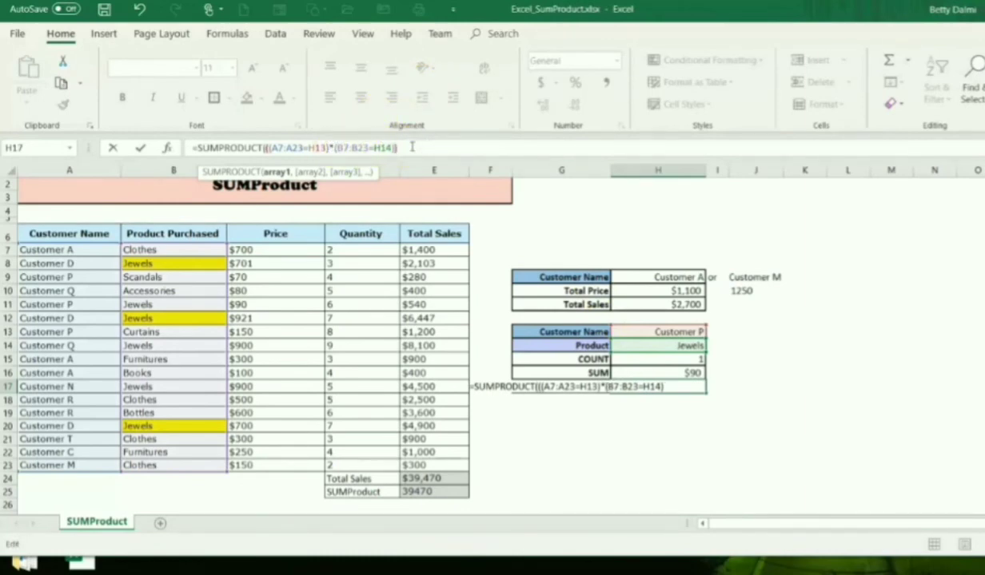
pyautogui.write(')*')
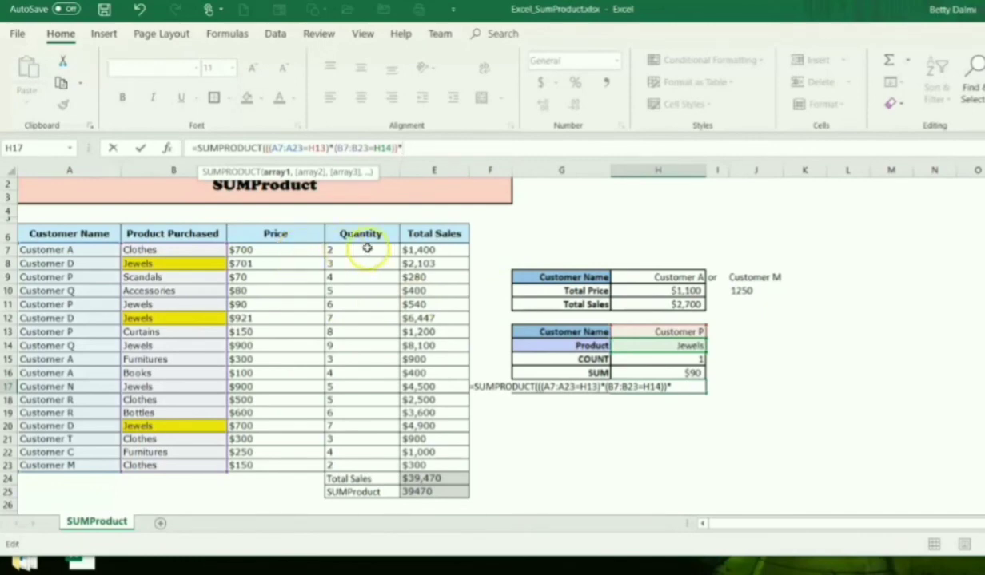
pyautogui.click(432, 249)
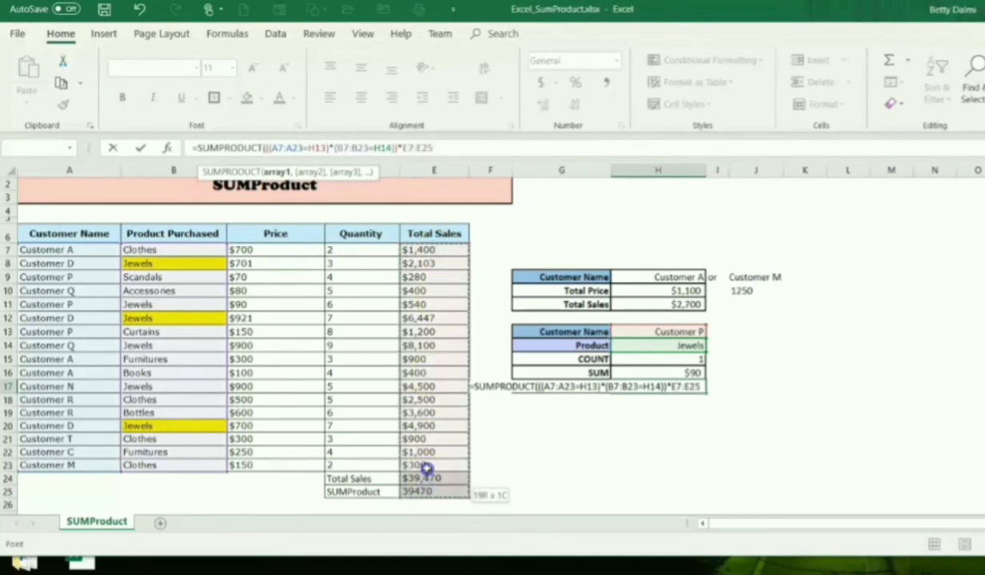
pyautogui.moveTo(435, 297); pyautogui.dragTo(424, 464)
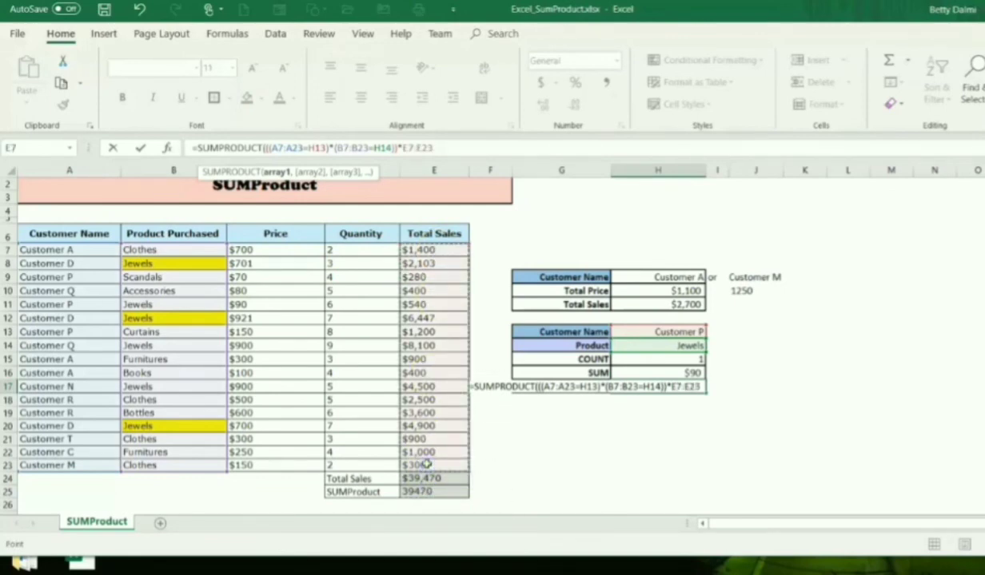
pyautogui.write('/')
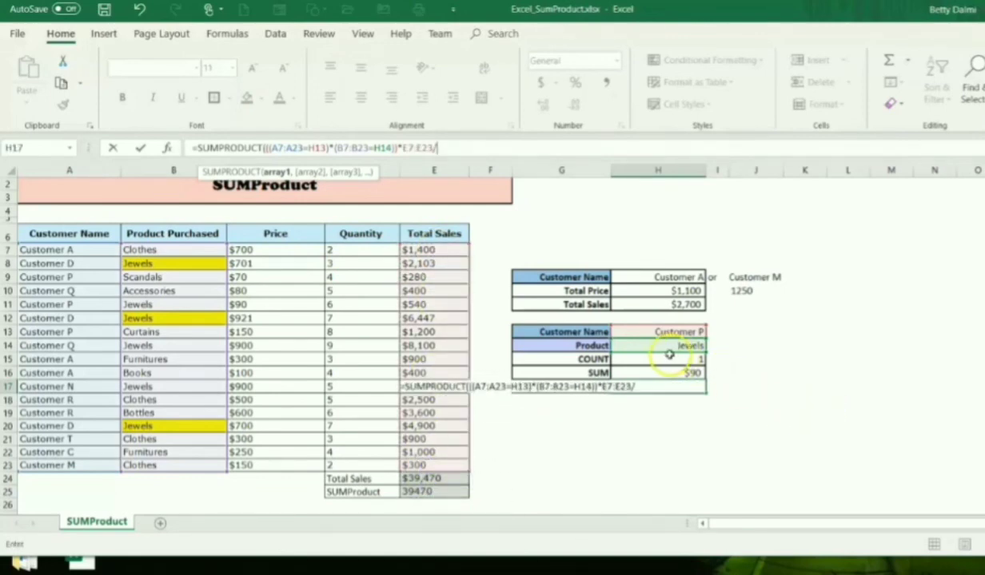
pyautogui.click(665, 359)
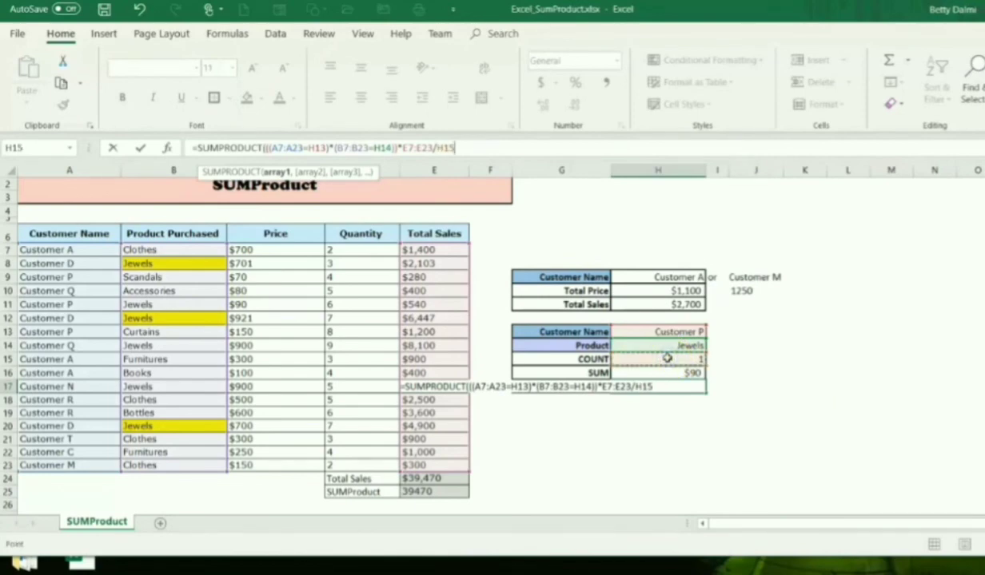
pyautogui.write(')')
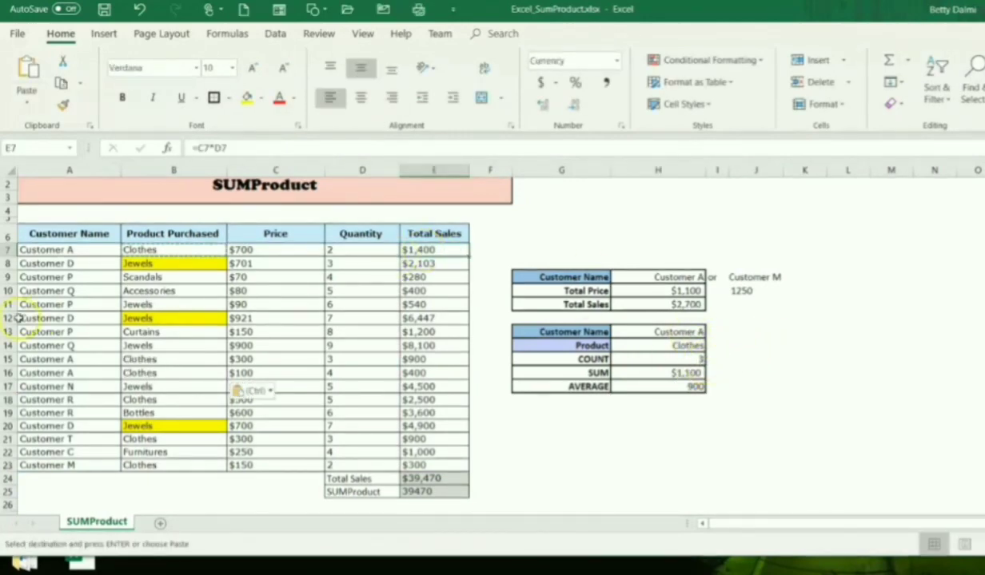
pyautogui.click(437, 359)
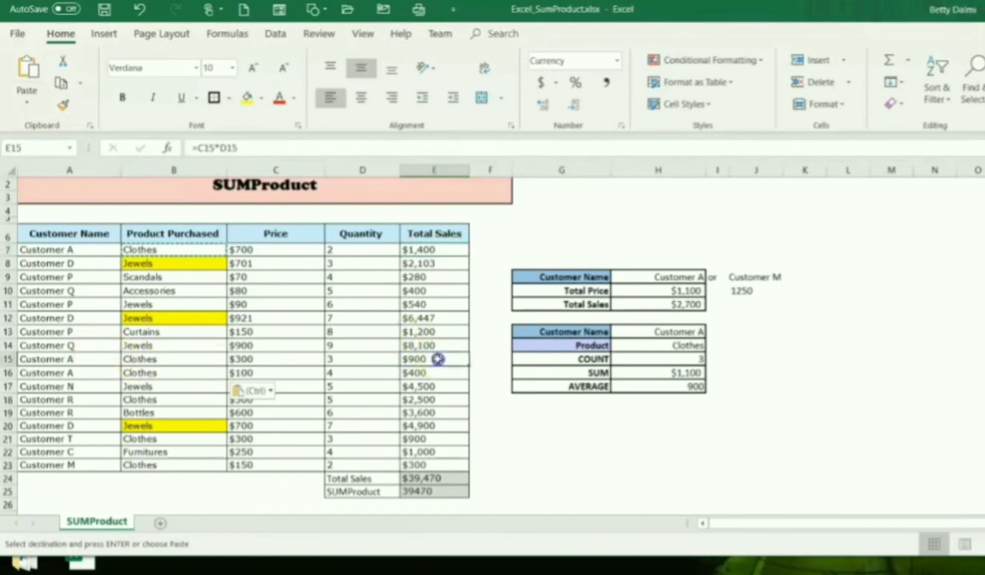
pyautogui.keyDown('ctrl'); pyautogui.click(436, 249); pyautogui.keyUp('ctrl')
pyautogui.keyDown('ctrl'); pyautogui.click(429, 375); pyautogui.keyUp('ctrl')
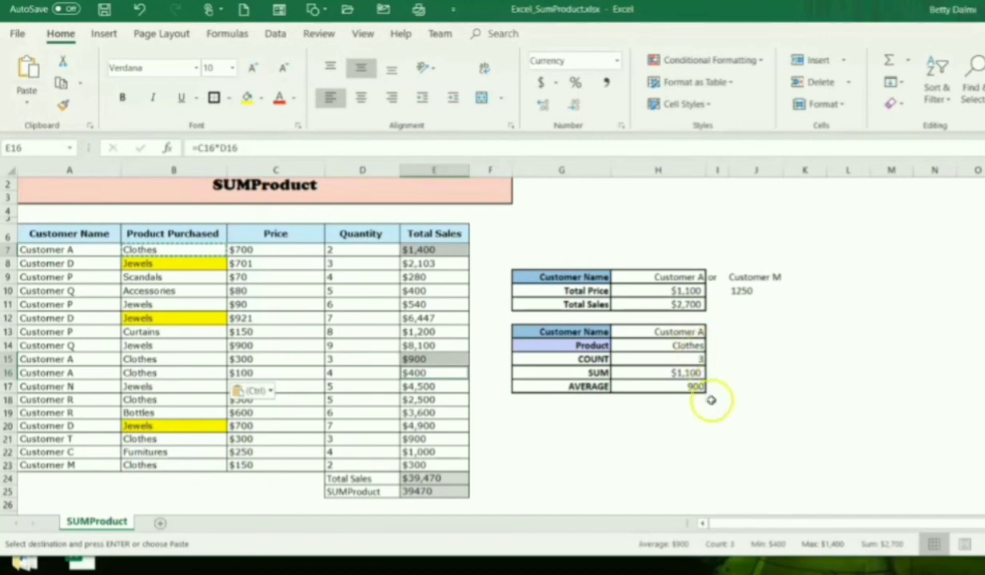
pyautogui.click(628, 412)
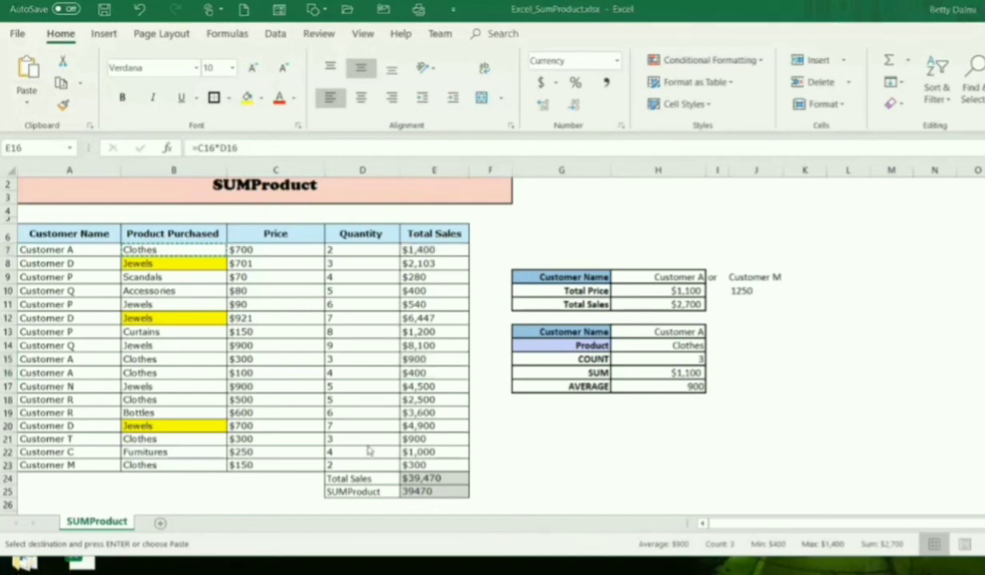